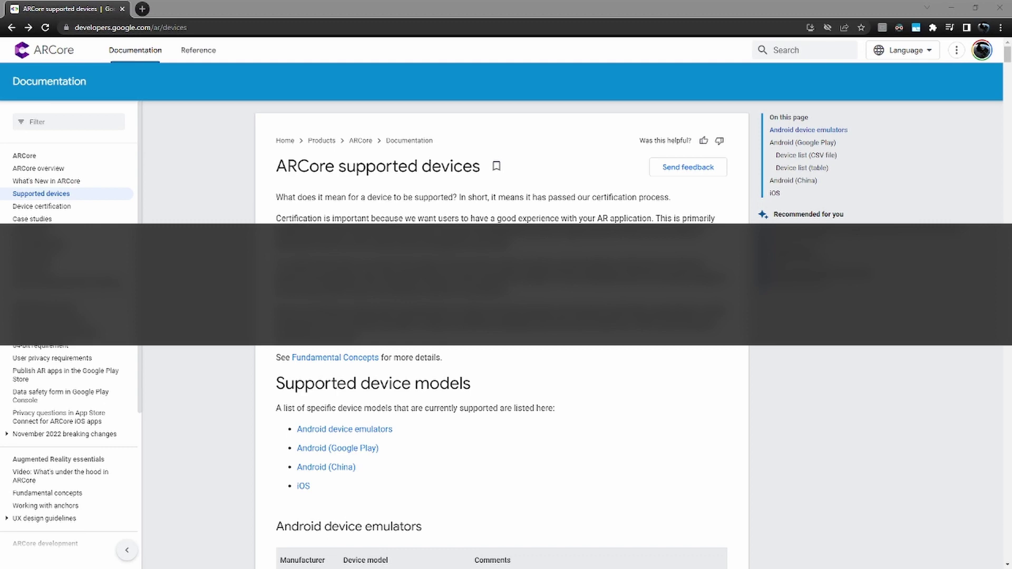
Scroll the ARCore Supported devices page down to the device list table
{"action": "scroll", "coordinate": [342, 388], "scroll_direction": "down", "scroll_amount": 1}
{"action": "scroll", "coordinate": [341, 388], "scroll_direction": "down", "scroll_amount": 9}
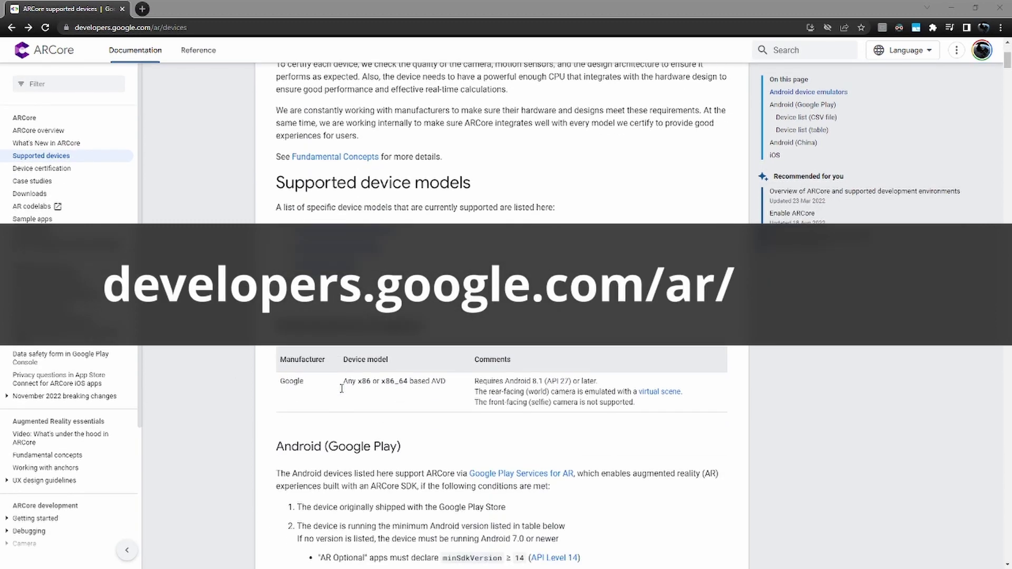
{"action": "scroll", "coordinate": [342, 389], "scroll_direction": "down", "scroll_amount": 13}
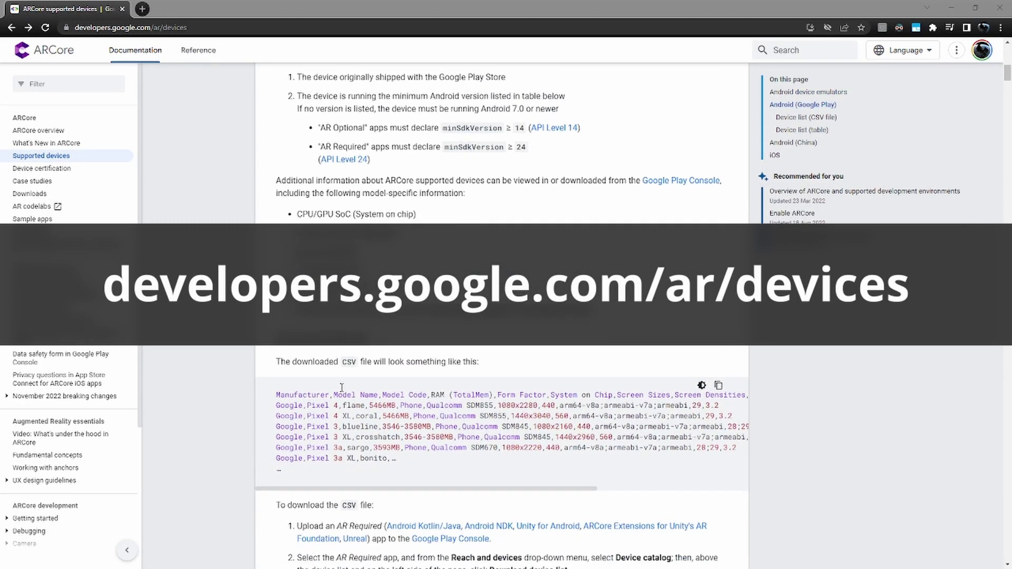
{"action": "scroll", "coordinate": [341, 388], "scroll_direction": "down", "scroll_amount": 12}
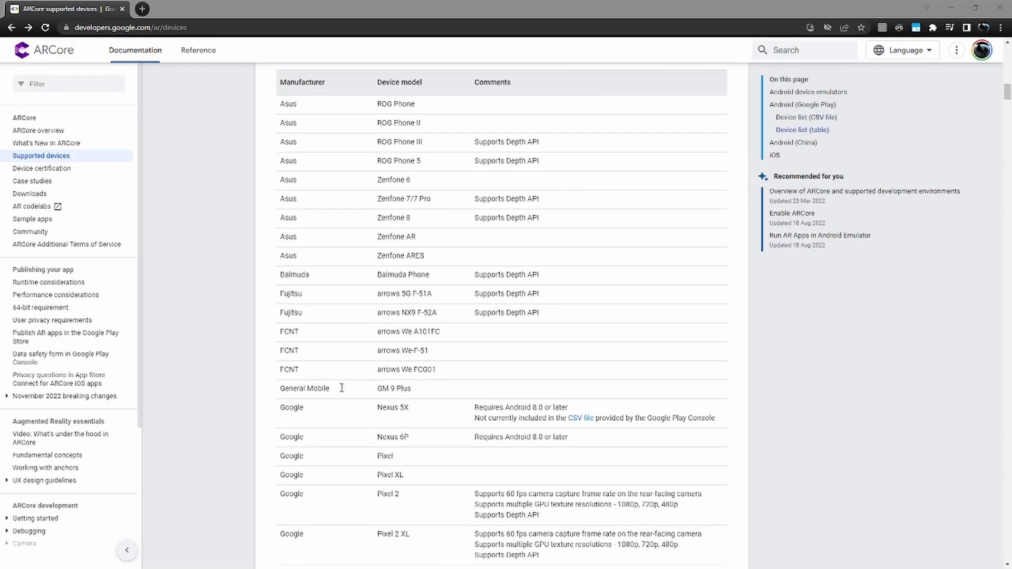
{"action": "scroll", "coordinate": [341, 389], "scroll_direction": "down", "scroll_amount": 6}
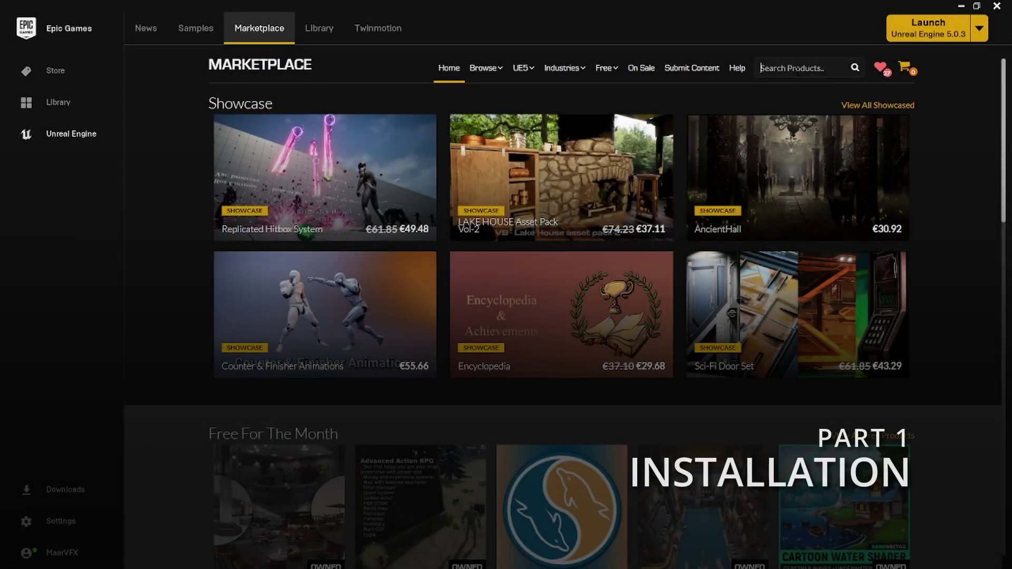
Find Virtual Plugin in the Marketplace and install it to engine version 5.0
{"action": "type", "text": "Virtual Plugin"}
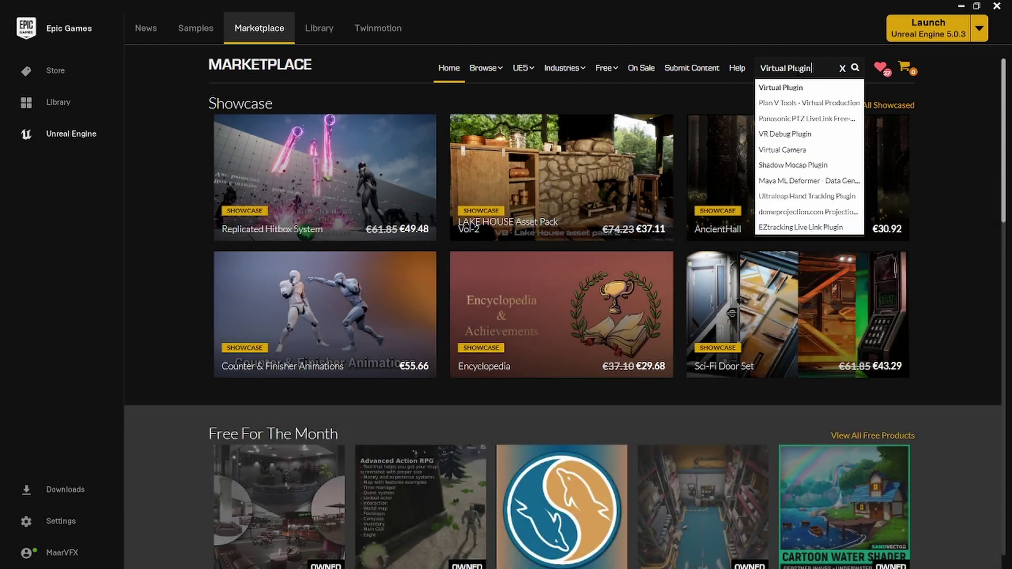
{"action": "left_click", "coordinate": [787, 88]}
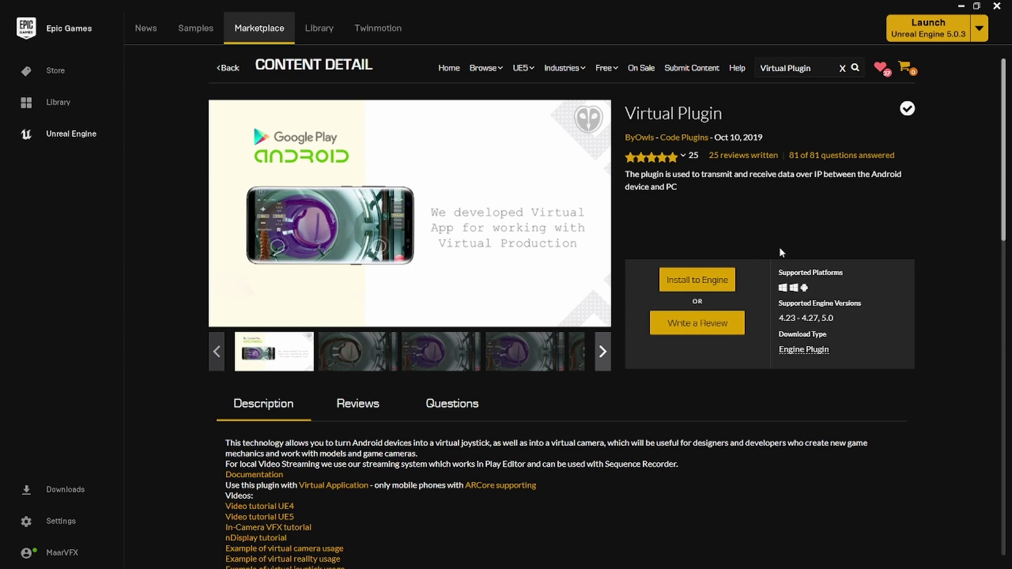
{"action": "left_click", "coordinate": [704, 281]}
{"action": "left_click", "coordinate": [462, 291]}
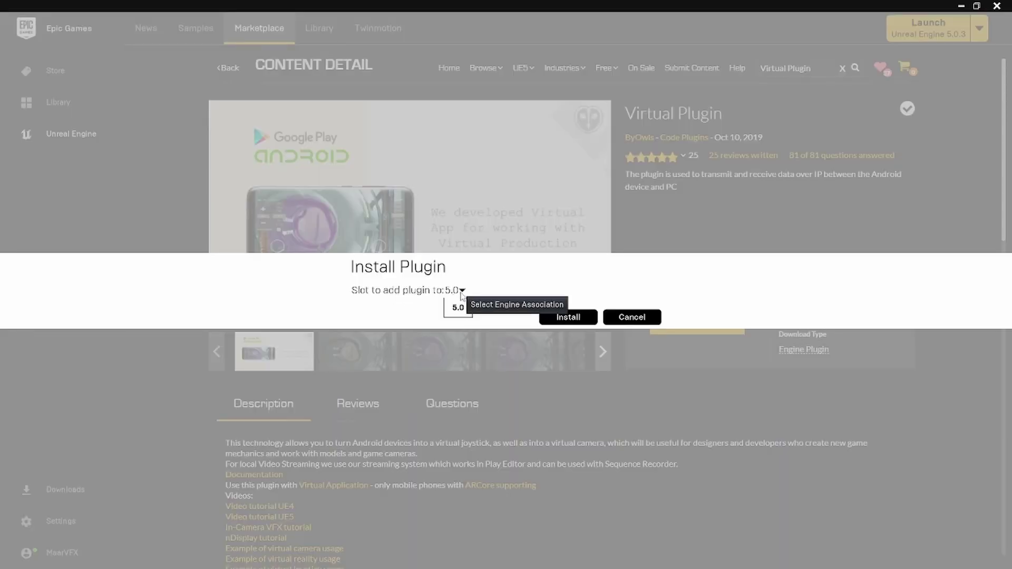
{"action": "left_click", "coordinate": [457, 307]}
{"action": "left_click", "coordinate": [569, 317]}
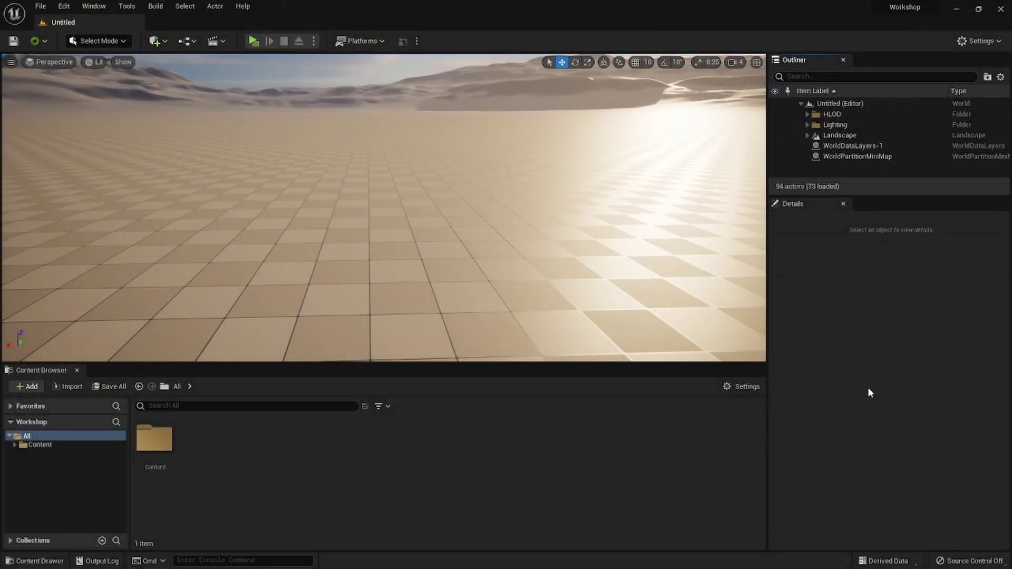
Enable Virtual Plugin in the Plugins list, accept the beta warning, and restart the editor
{"action": "left_click", "coordinate": [980, 41]}
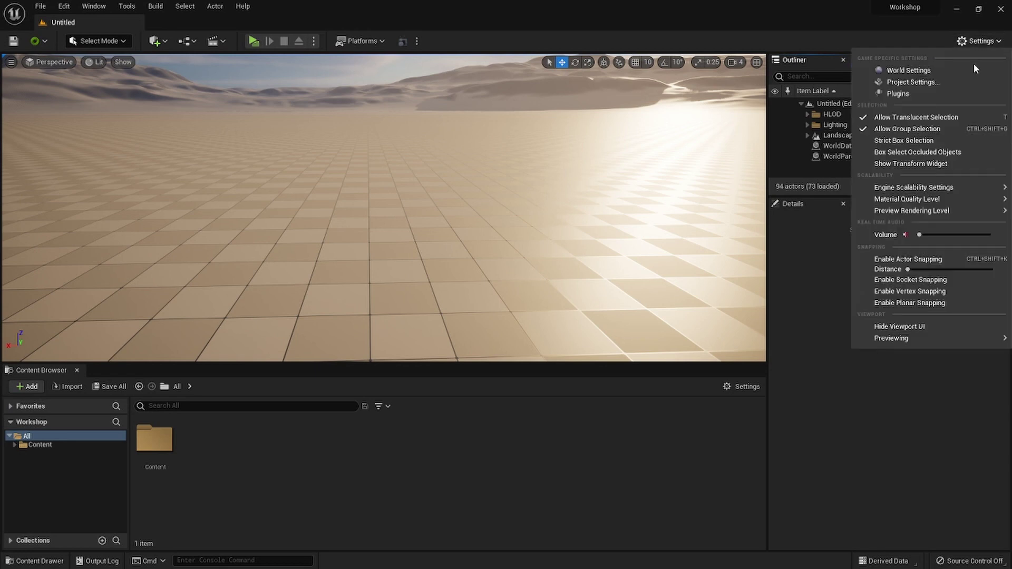
{"action": "left_click", "coordinate": [952, 93]}
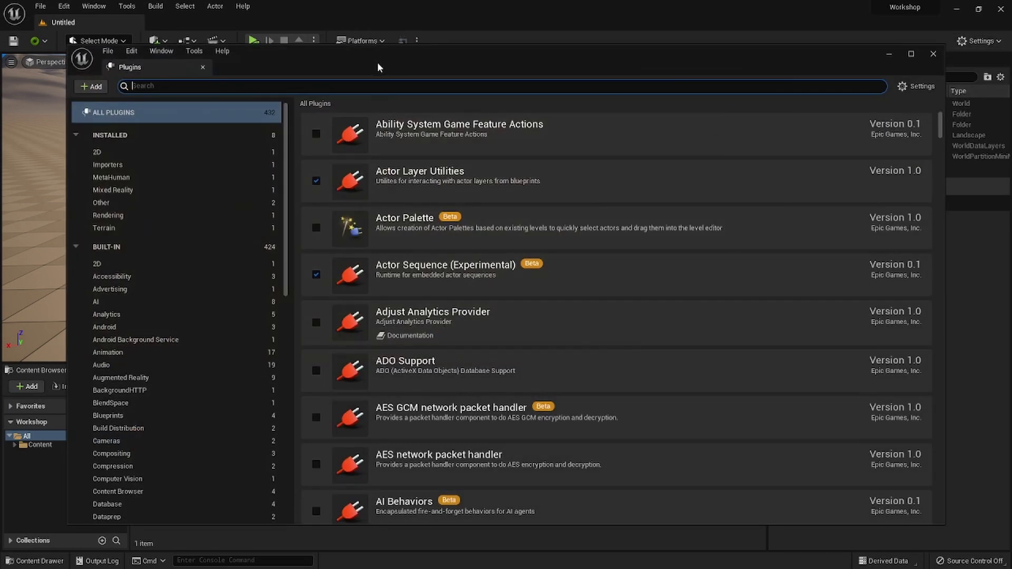
{"action": "type", "text": "virt"}
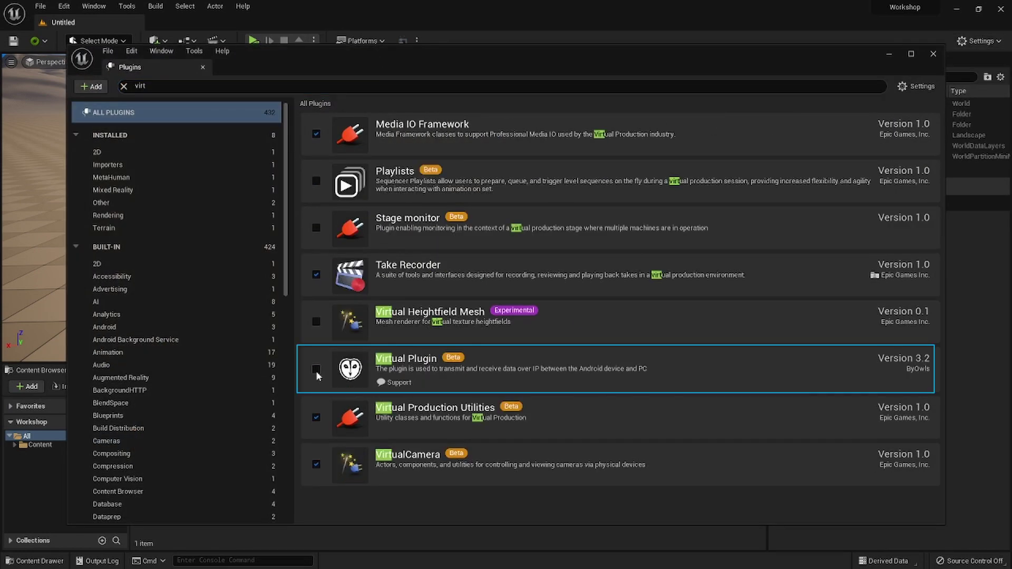
{"action": "left_click", "coordinate": [315, 370]}
{"action": "left_click", "coordinate": [583, 320]}
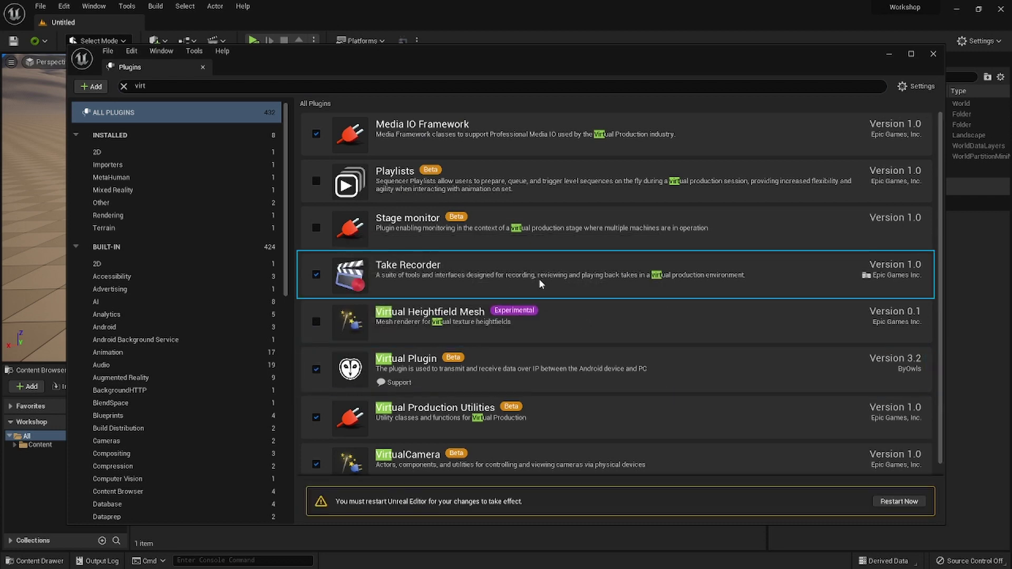
{"action": "left_click", "coordinate": [896, 501]}
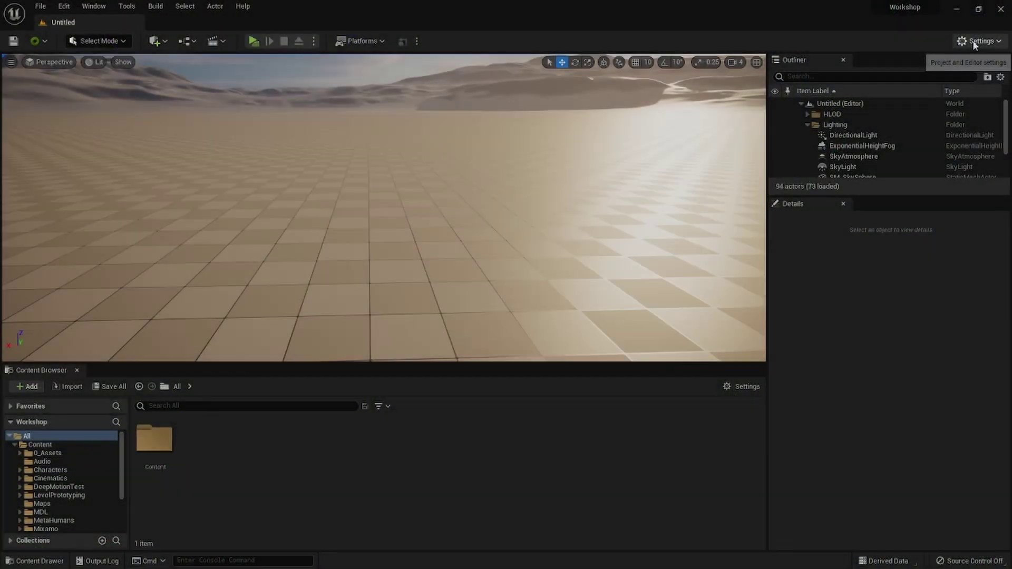
Tick Always Show Touch Interface in Project Settings, then check the Play mode options
{"action": "left_click", "coordinate": [973, 41]}
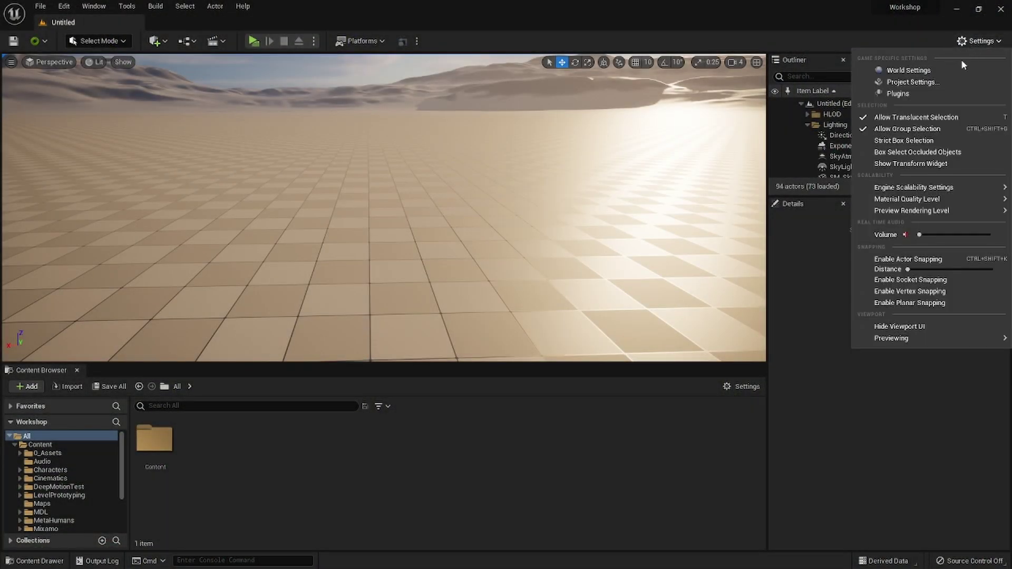
{"action": "left_click", "coordinate": [957, 82]}
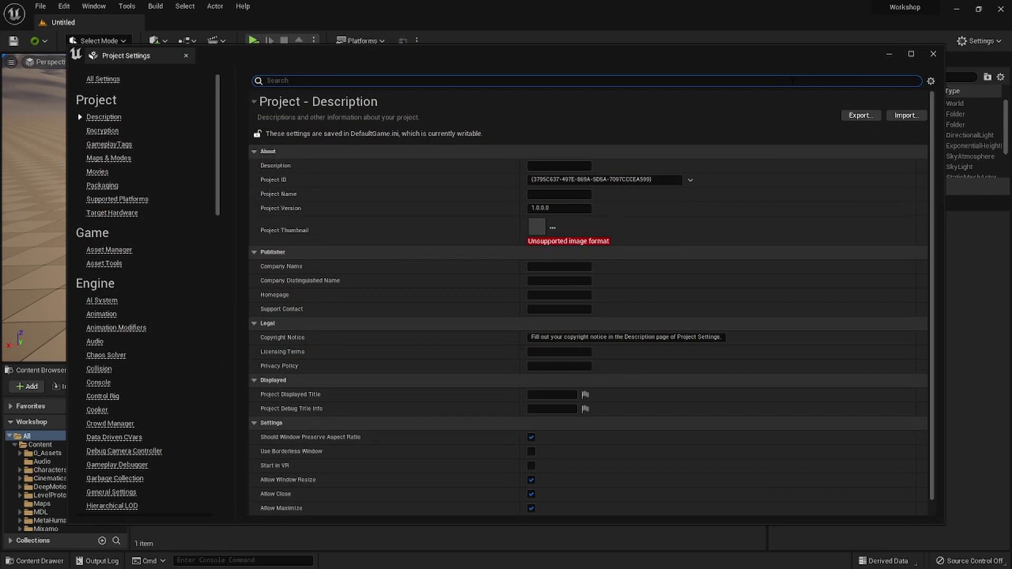
{"action": "type", "text": "touch"}
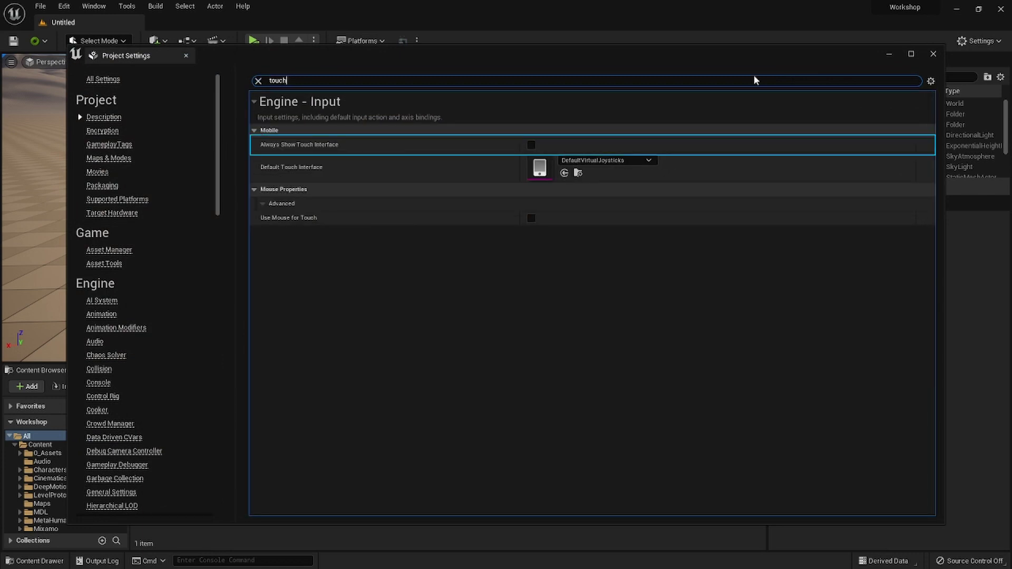
{"action": "left_click", "coordinate": [530, 146]}
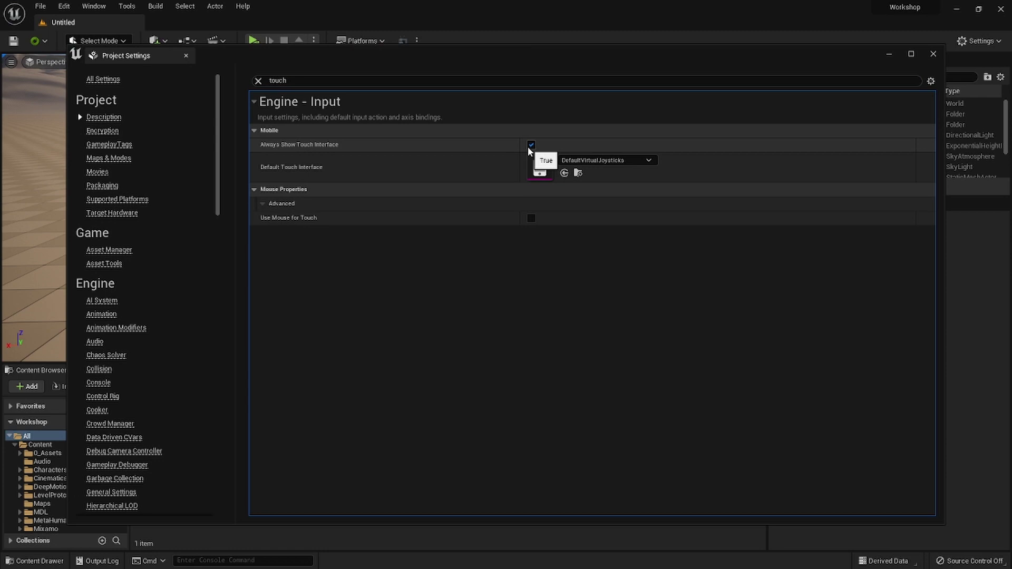
{"action": "left_click", "coordinate": [933, 53]}
{"action": "left_click", "coordinate": [313, 42]}
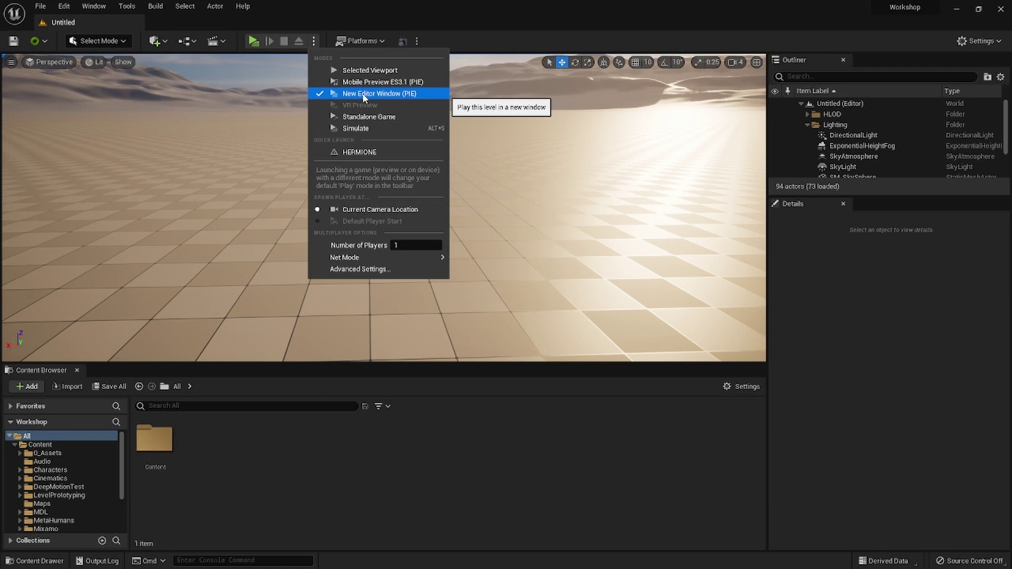
{"action": "left_click", "coordinate": [473, 37]}
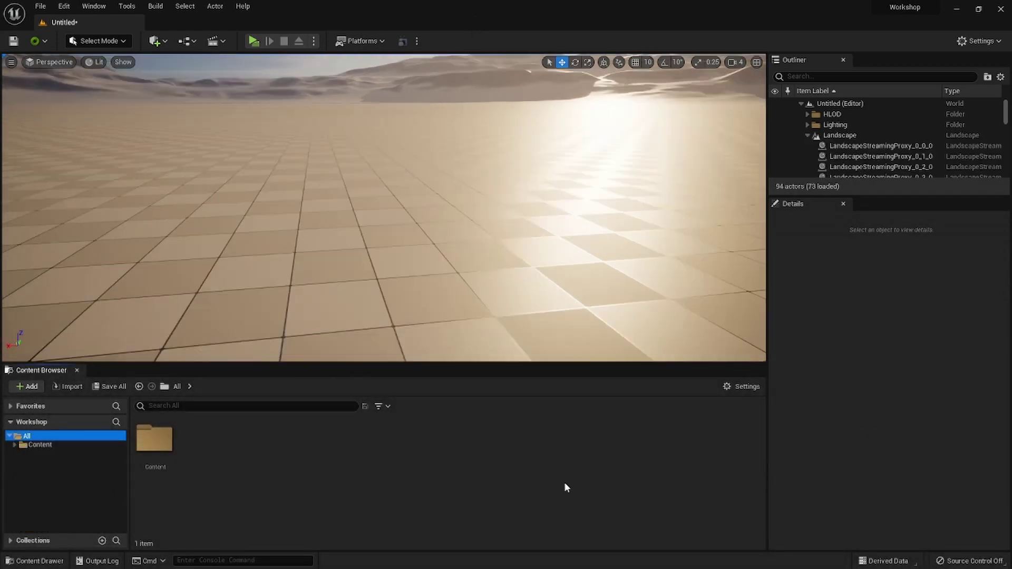
Turn on Show Engine Content and Show Plugin Content, then open the Virtual Plugin Content folder
{"action": "left_click", "coordinate": [745, 386]}
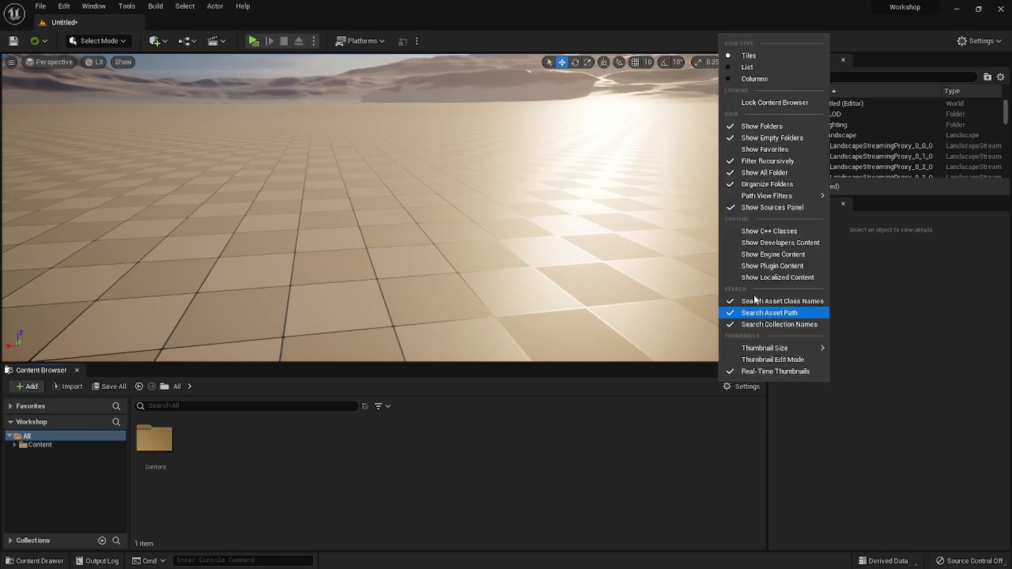
{"action": "left_click", "coordinate": [757, 260]}
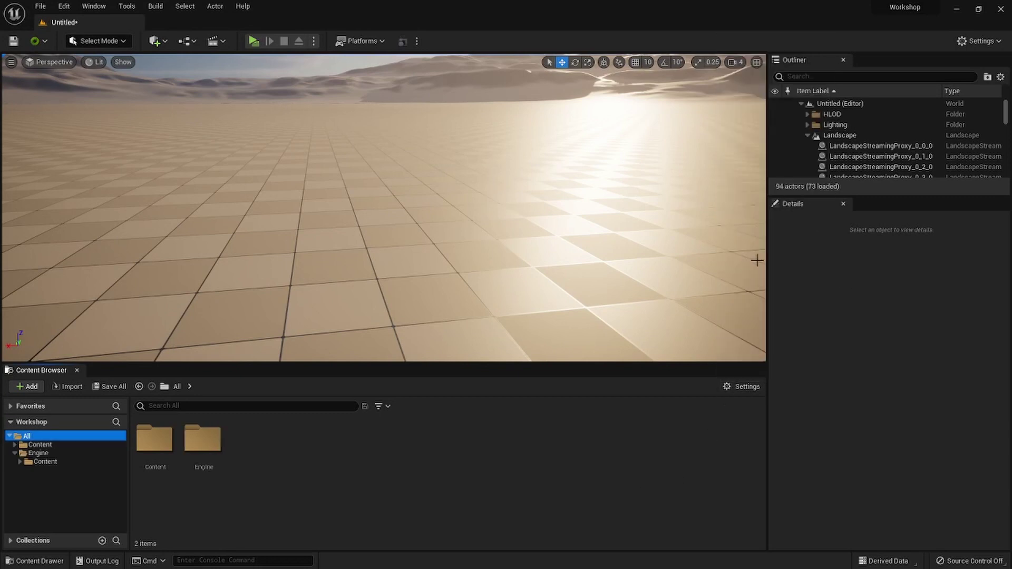
{"action": "left_click", "coordinate": [741, 384]}
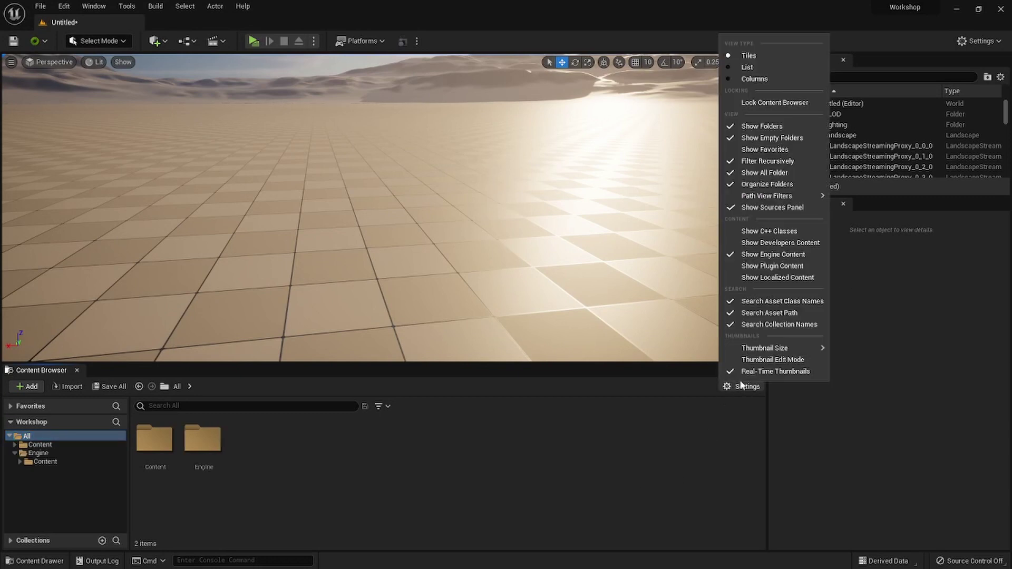
{"action": "left_click", "coordinate": [759, 266]}
{"action": "scroll", "coordinate": [99, 487], "scroll_direction": "down", "scroll_amount": 10}
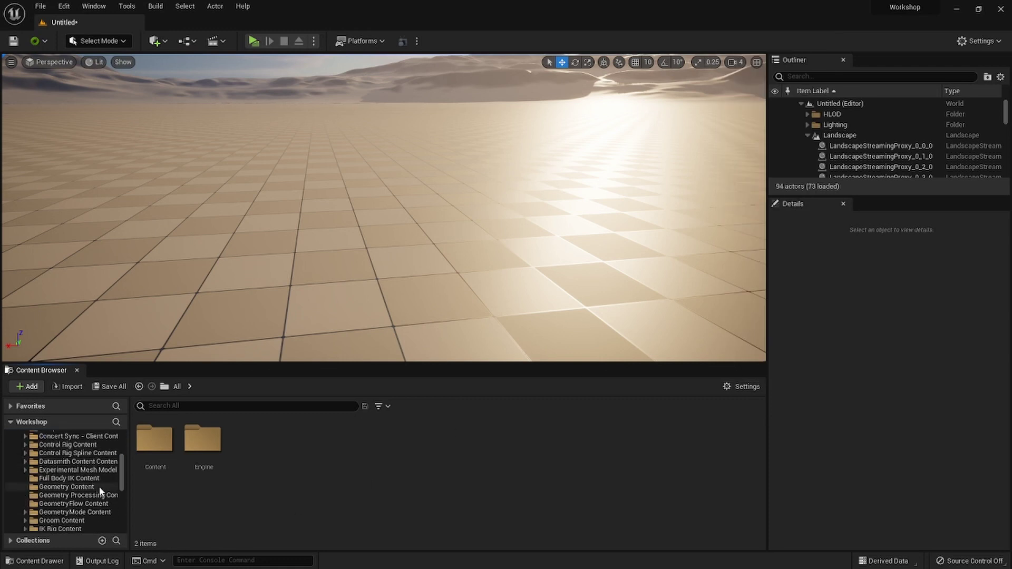
{"action": "left_click", "coordinate": [80, 511]}
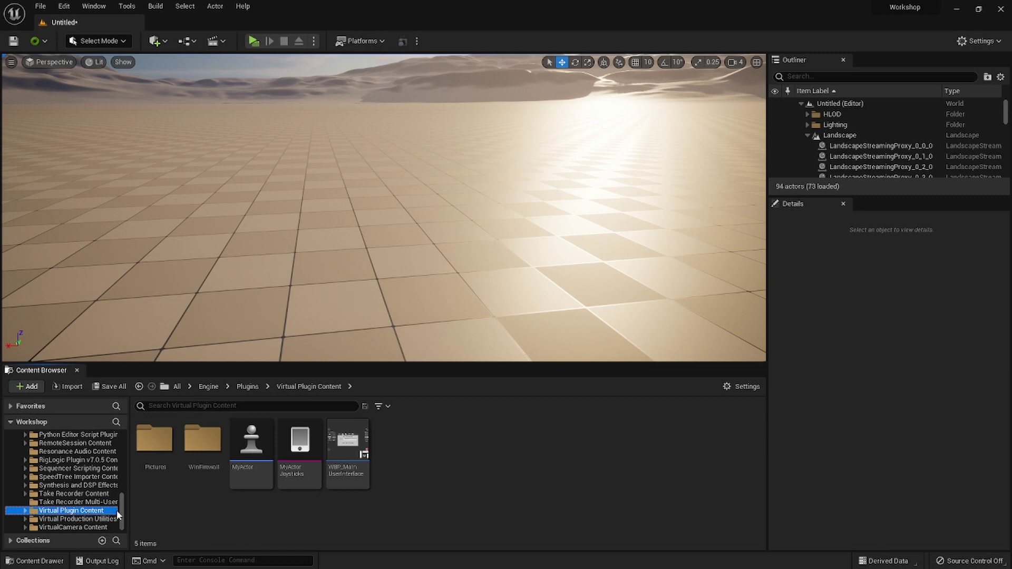
Drop MyActor into the level and add a Cine Camera Actor raised above the floor
{"action": "left_click_drag", "start_coordinate": [251, 445], "coordinate": [332, 318]}
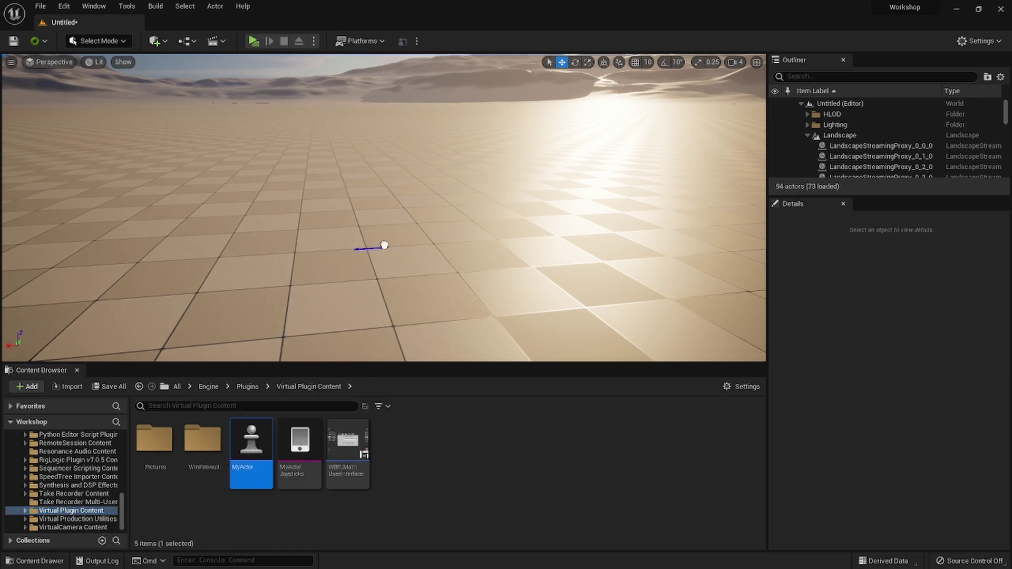
{"action": "left_click_drag", "start_coordinate": [385, 246], "coordinate": [384, 245]}
{"action": "right_click_drag", "start_coordinate": [384, 245], "coordinate": [401, 222]}
{"action": "left_click_drag", "start_coordinate": [503, 191], "coordinate": [512, 164]}
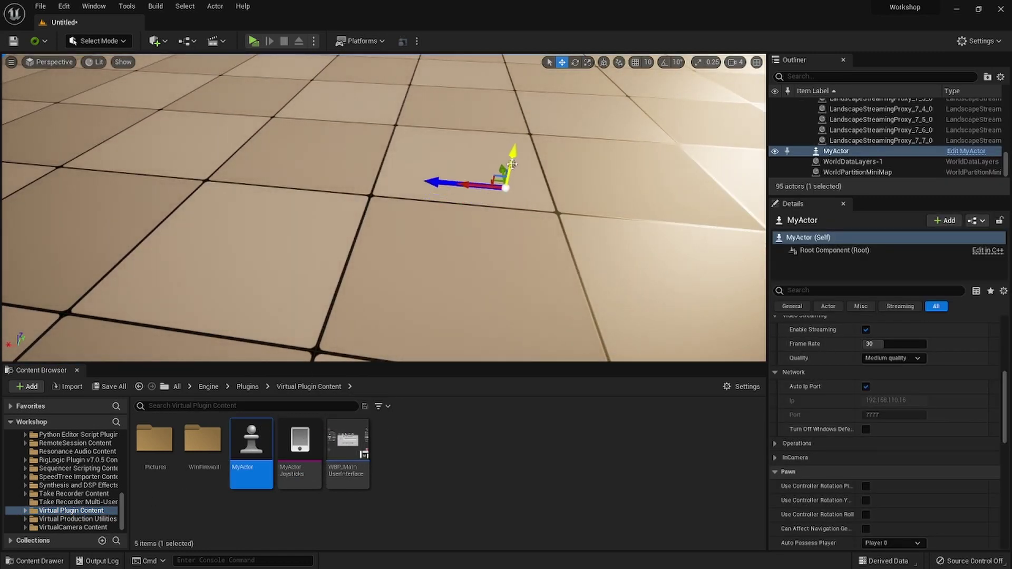
{"action": "left_click", "coordinate": [154, 41]}
{"action": "mouse_move", "coordinate": [213, 174]}
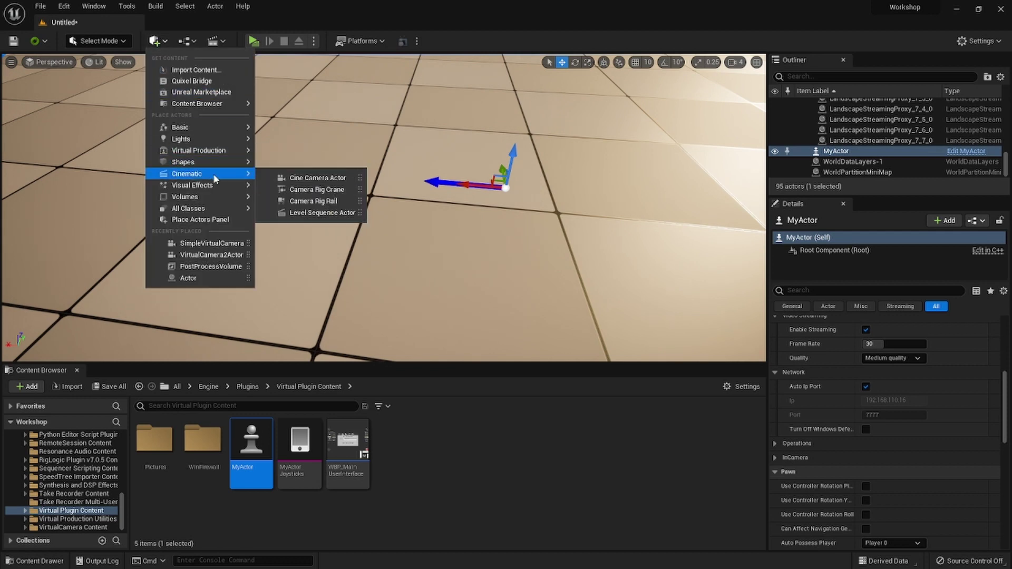
{"action": "left_click", "coordinate": [295, 177]}
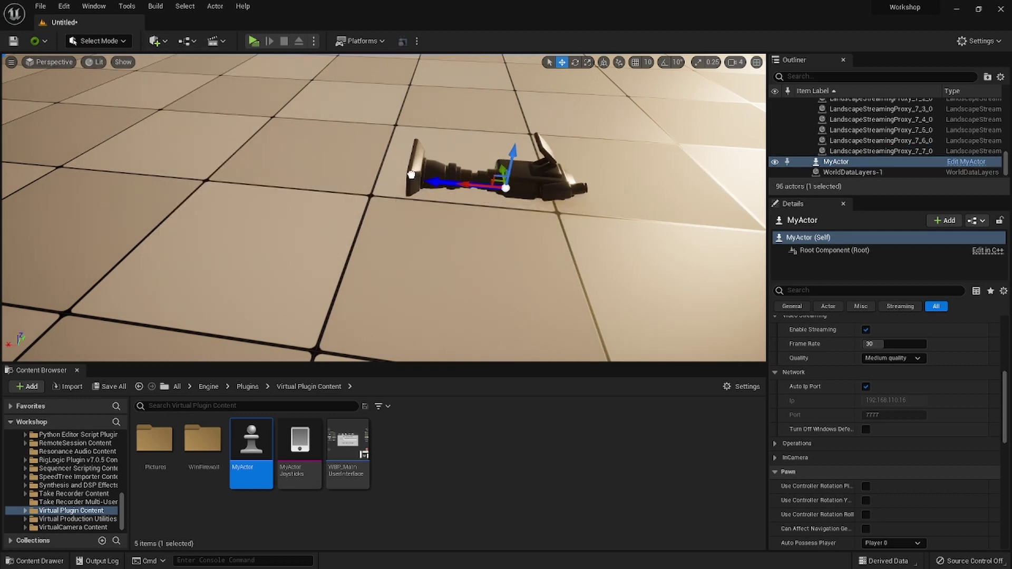
{"action": "left_click_drag", "start_coordinate": [482, 160], "coordinate": [440, 166]}
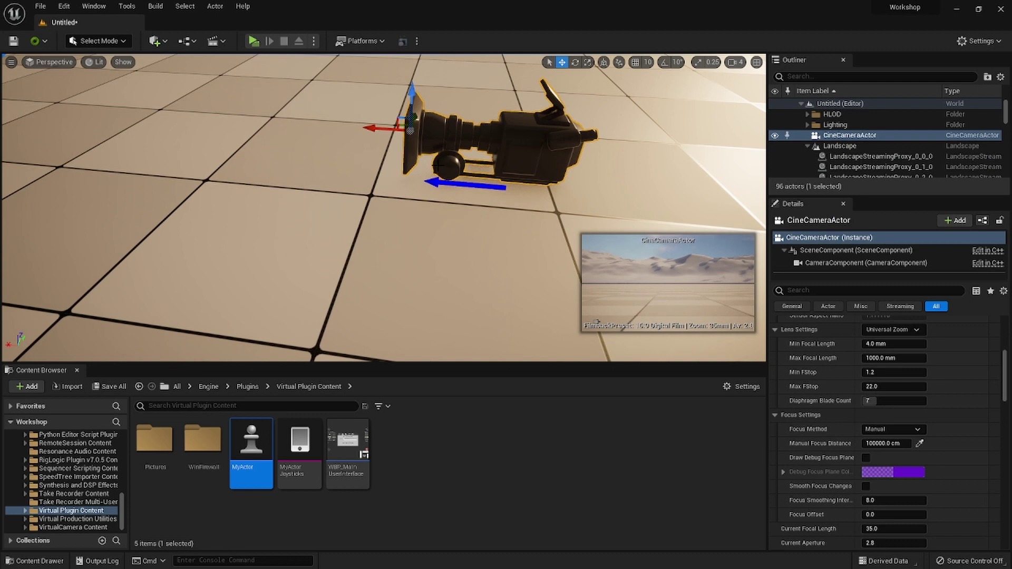
{"action": "left_click", "coordinate": [496, 187]}
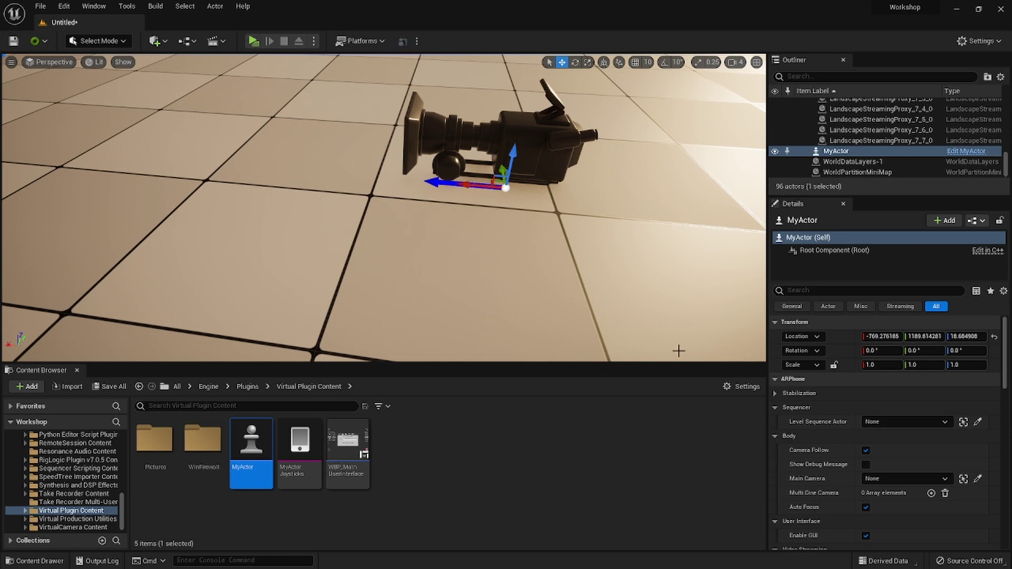
Set MyActor's Main Camera and Multi Cine Camera entry 0 to CineCameraActor
{"action": "left_click", "coordinate": [928, 479]}
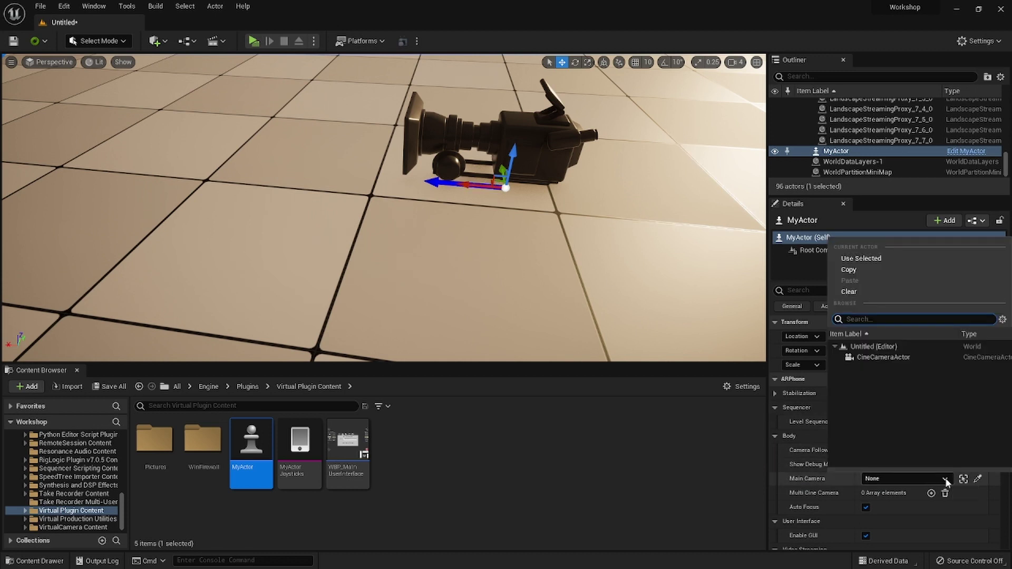
{"action": "left_click", "coordinate": [904, 359]}
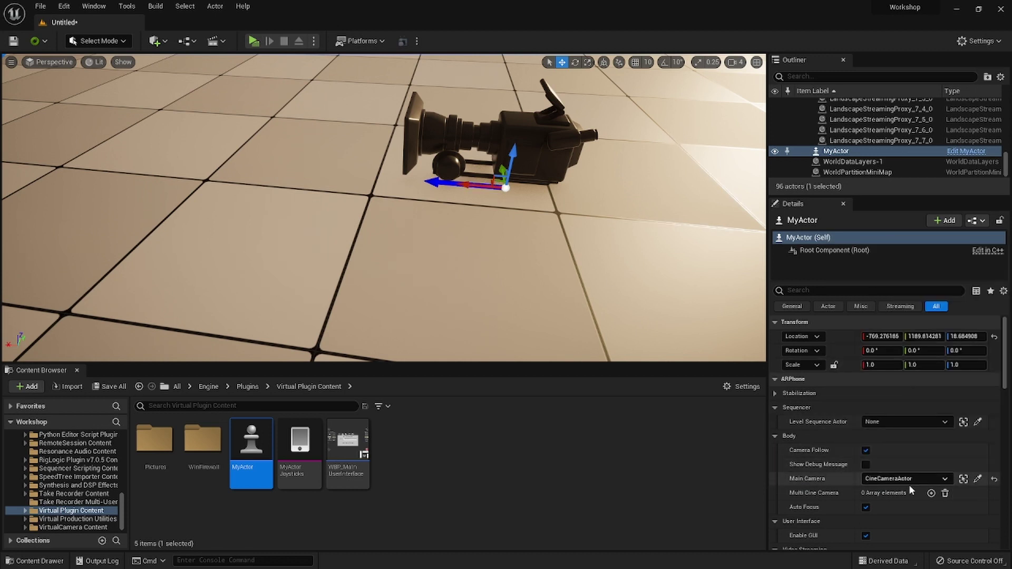
{"action": "left_click", "coordinate": [931, 493]}
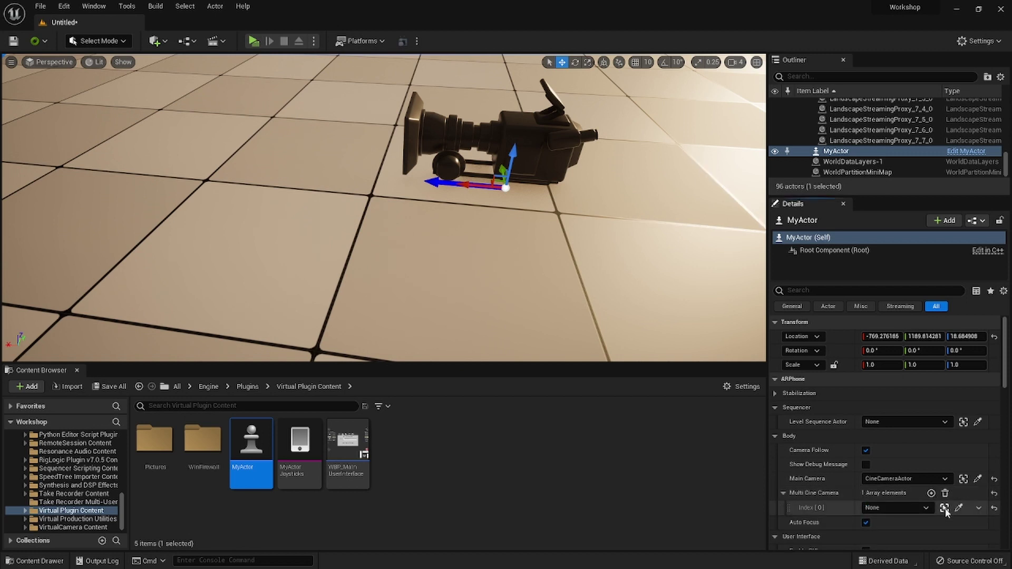
{"action": "left_click", "coordinate": [927, 507]}
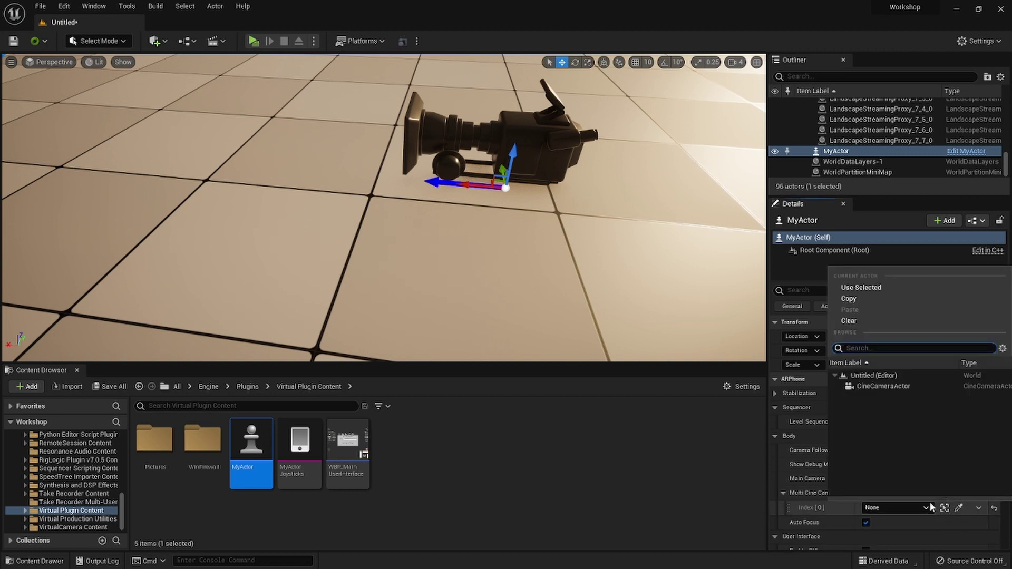
{"action": "left_click", "coordinate": [899, 386]}
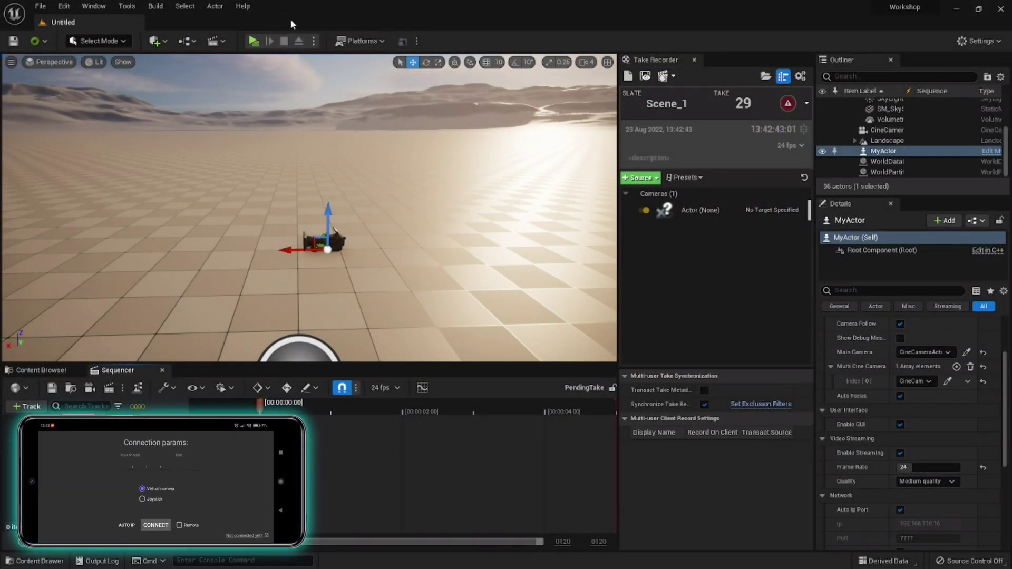
Launch the level in a Standalone Game preview window
{"action": "left_click", "coordinate": [252, 42]}
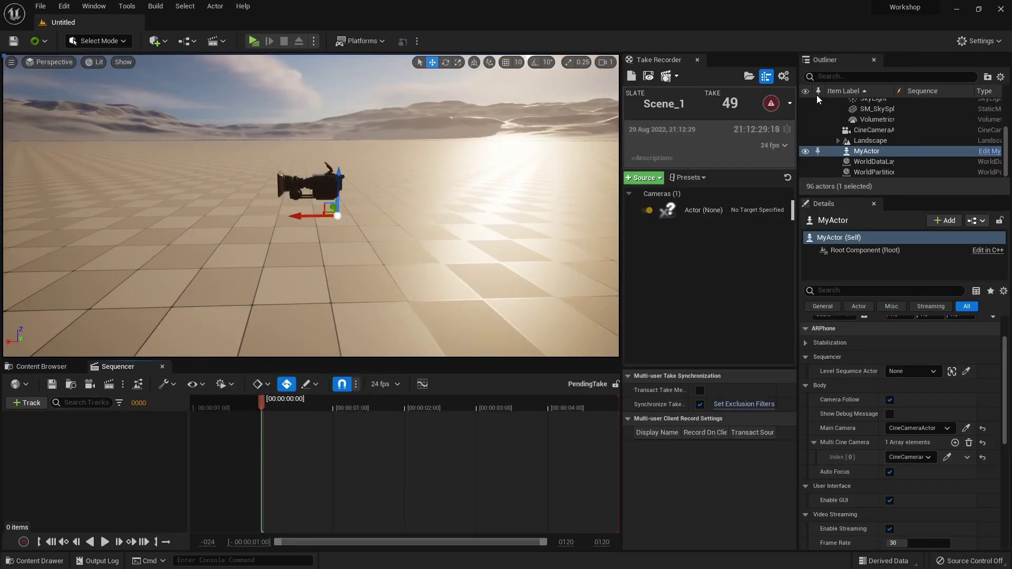
Open the last recorded take Scene_1_48 and scrub back through its camera motion
{"action": "left_click", "coordinate": [649, 78]}
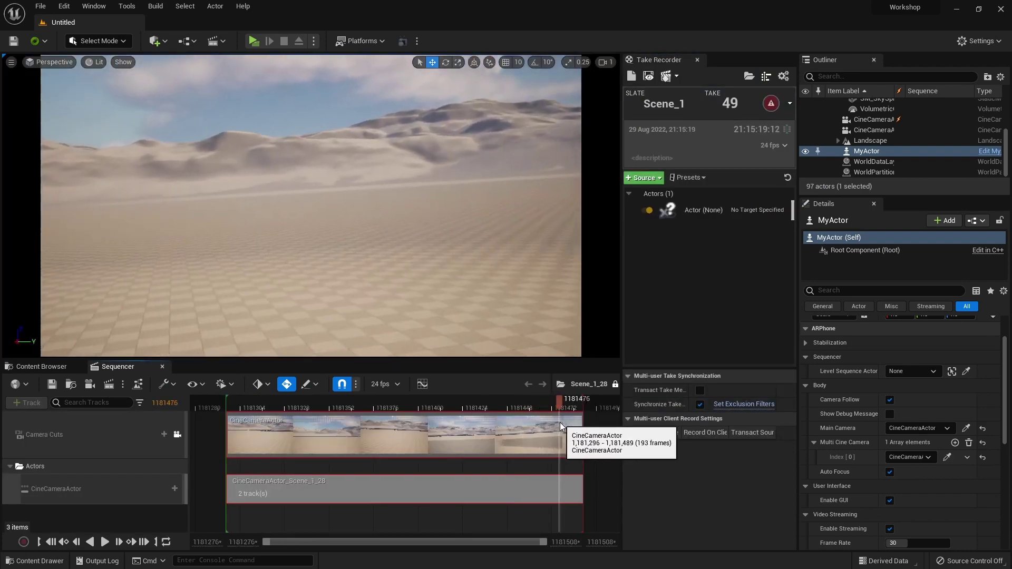
{"action": "left_click_drag", "start_coordinate": [560, 422], "coordinate": [248, 435]}
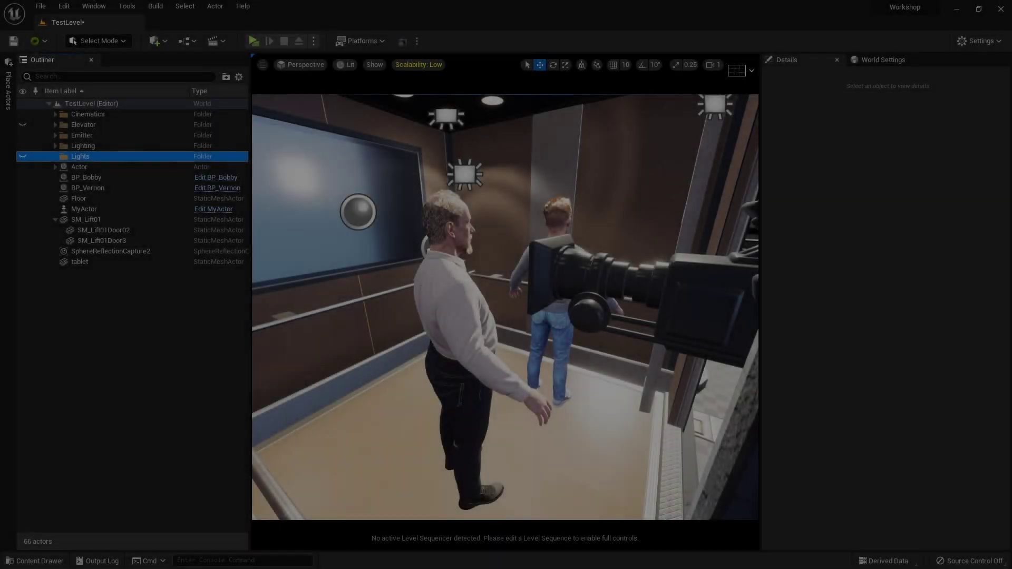
Open Scene01 from the Cinematics dropdown, play it and pause at frame 0137
{"action": "left_click", "coordinate": [216, 41]}
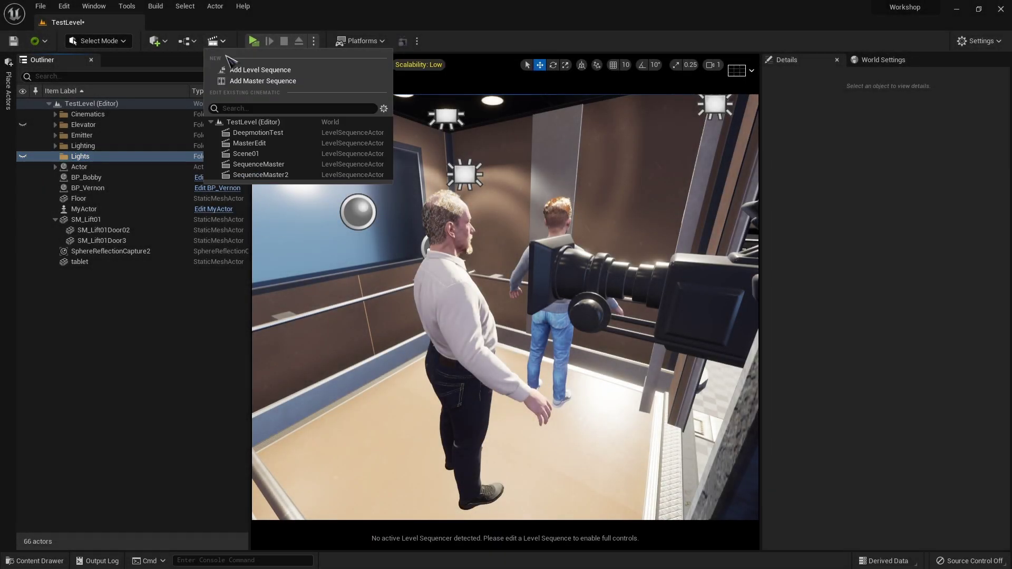
{"action": "left_click", "coordinate": [245, 153]}
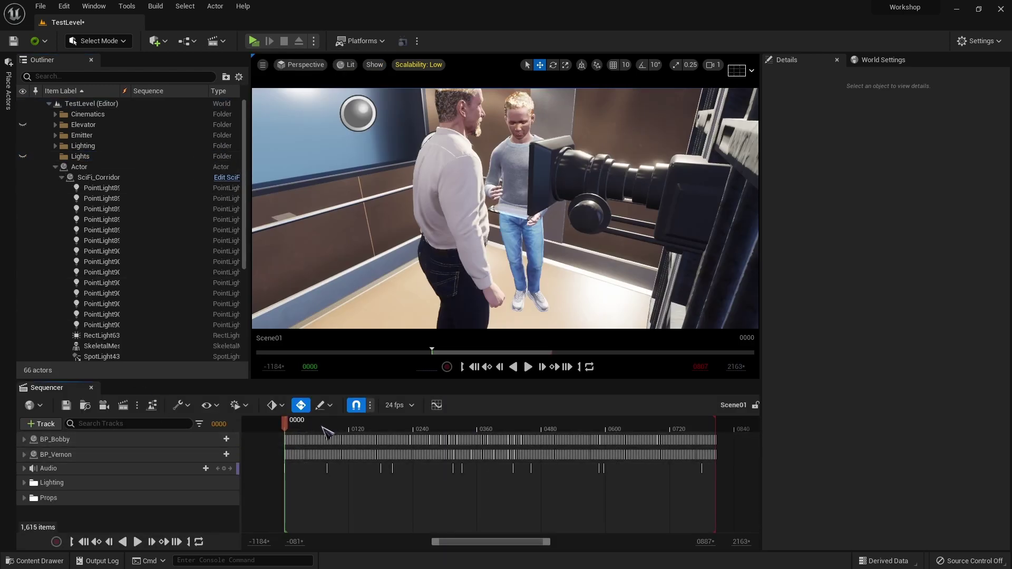
{"action": "mouse_move", "coordinate": [324, 428]}
{"action": "left_mouse_down"}
{"action": "mouse_move", "coordinate": [593, 428]}
{"action": "mouse_move", "coordinate": [325, 435]}
{"action": "left_mouse_up"}
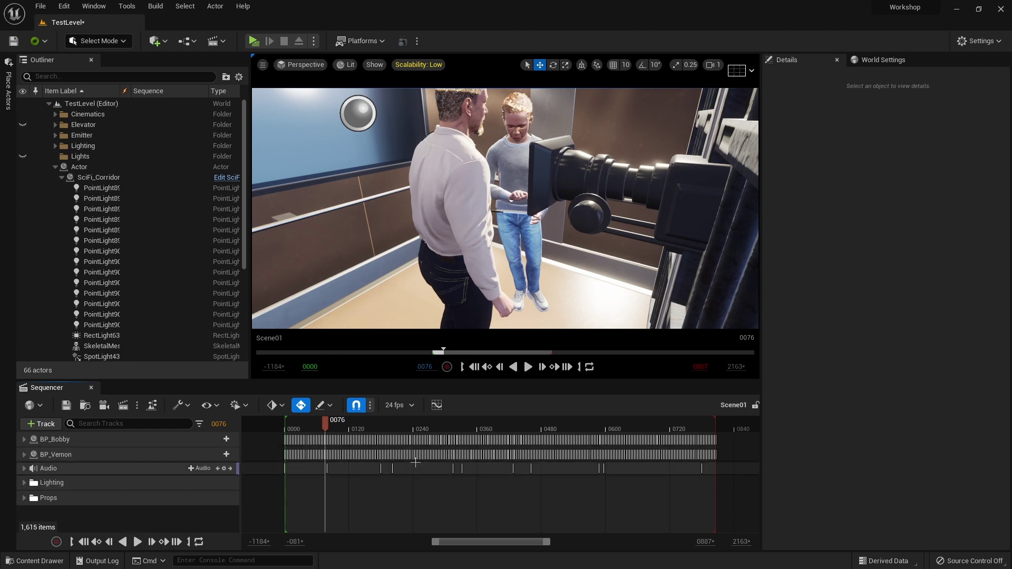
{"action": "left_click", "coordinate": [528, 367]}
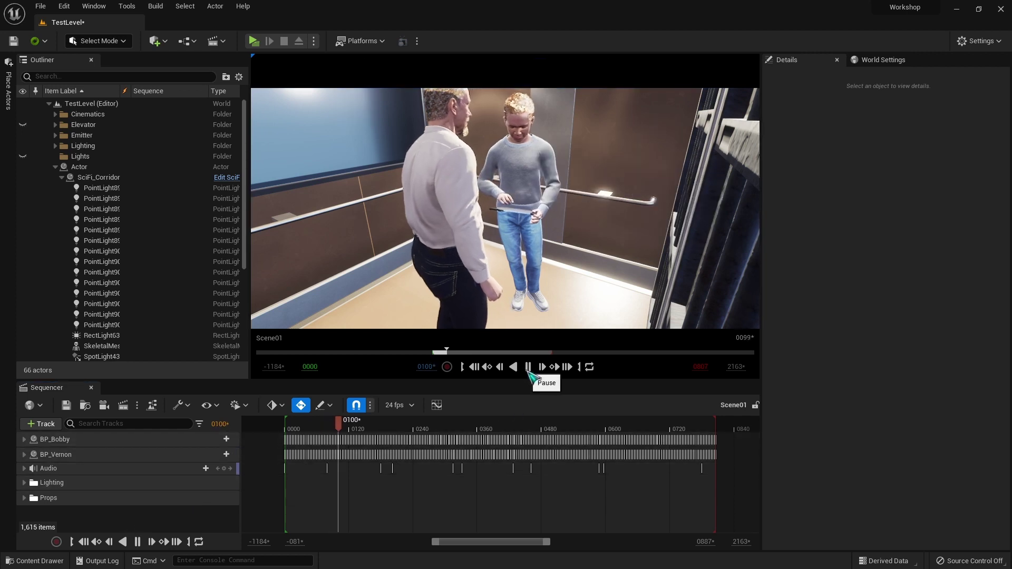
{"action": "left_click", "coordinate": [527, 367]}
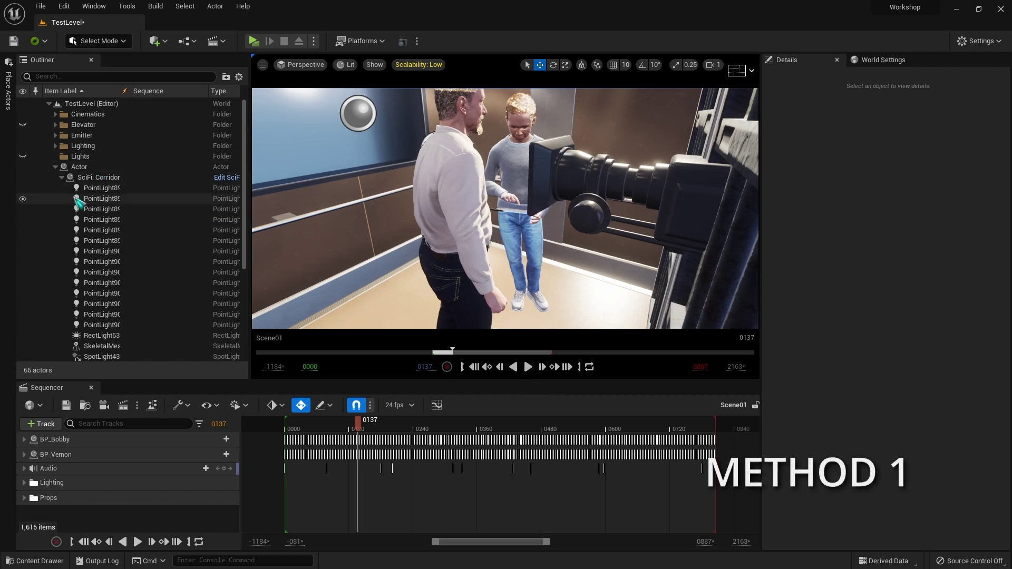
{"action": "left_click", "coordinate": [55, 166]}
Set MyActor's Level Sequence Actor to Scene01 in the Details panel
{"action": "left_click", "coordinate": [87, 221]}
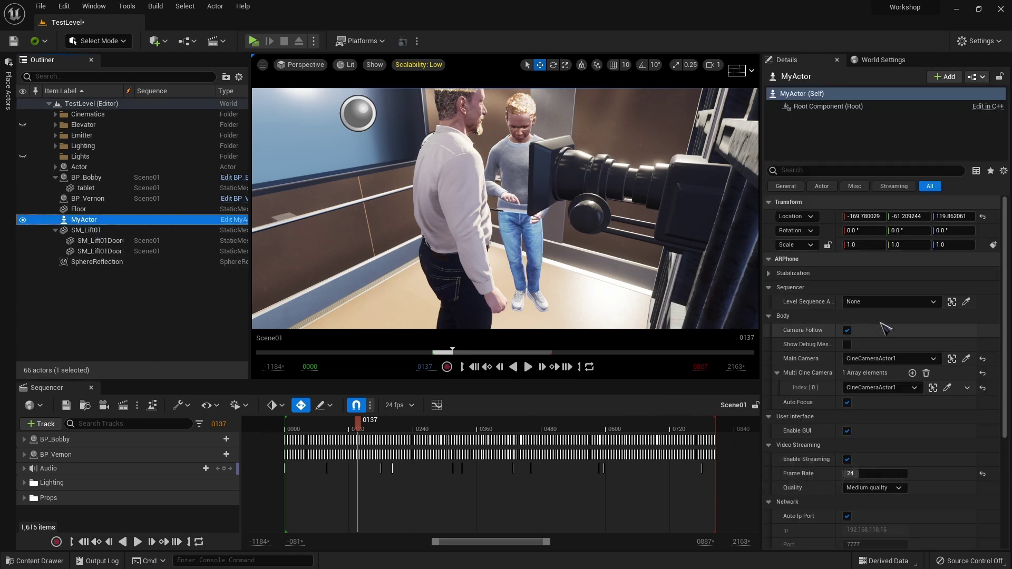
{"action": "left_click", "coordinate": [933, 302]}
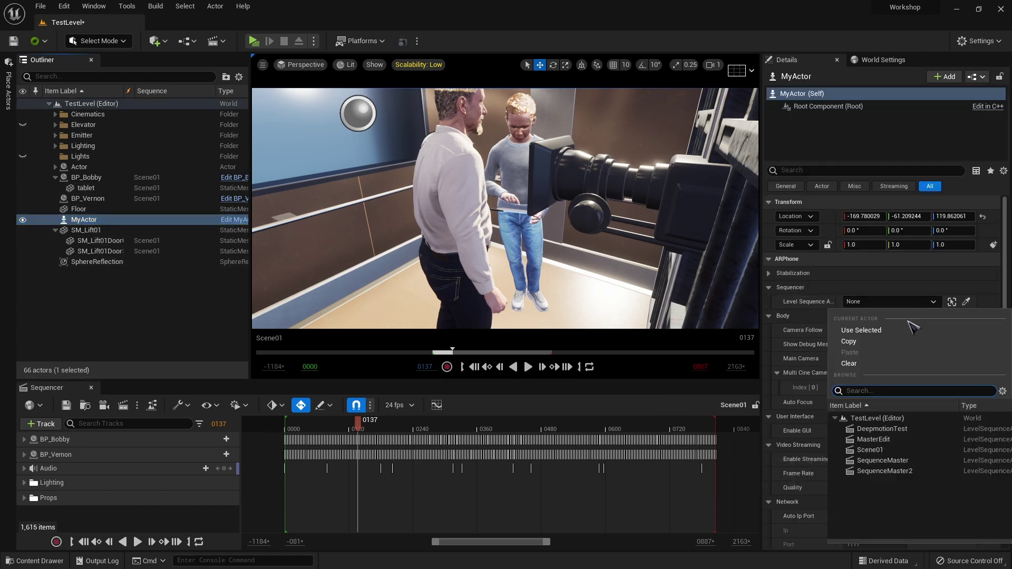
{"action": "left_click", "coordinate": [874, 451]}
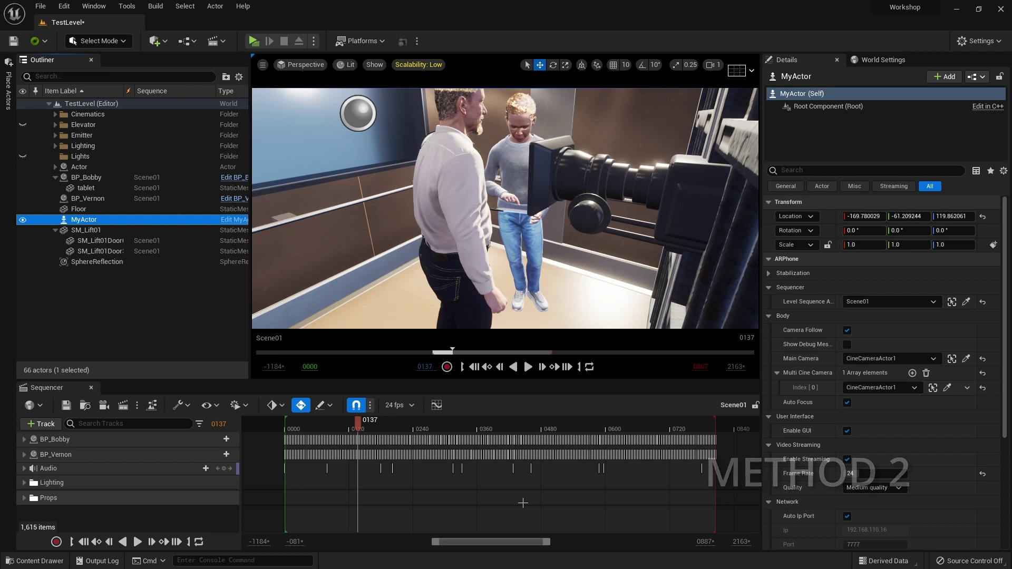
Open Take Recorder and choose Scene01 as the sequence to record into
{"action": "left_click", "coordinate": [93, 7]}
{"action": "mouse_move", "coordinate": [127, 34]}
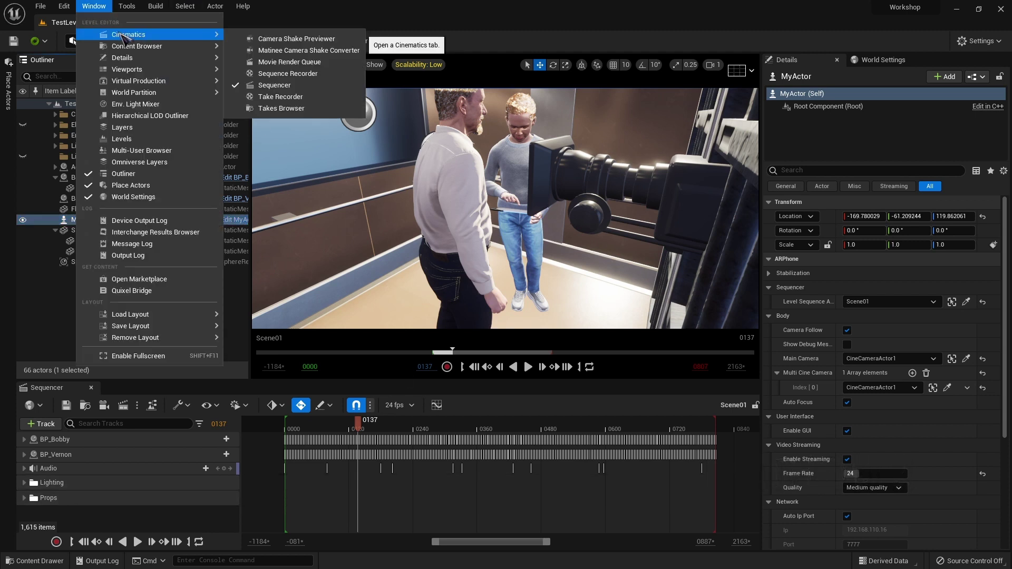
{"action": "left_click", "coordinate": [273, 99]}
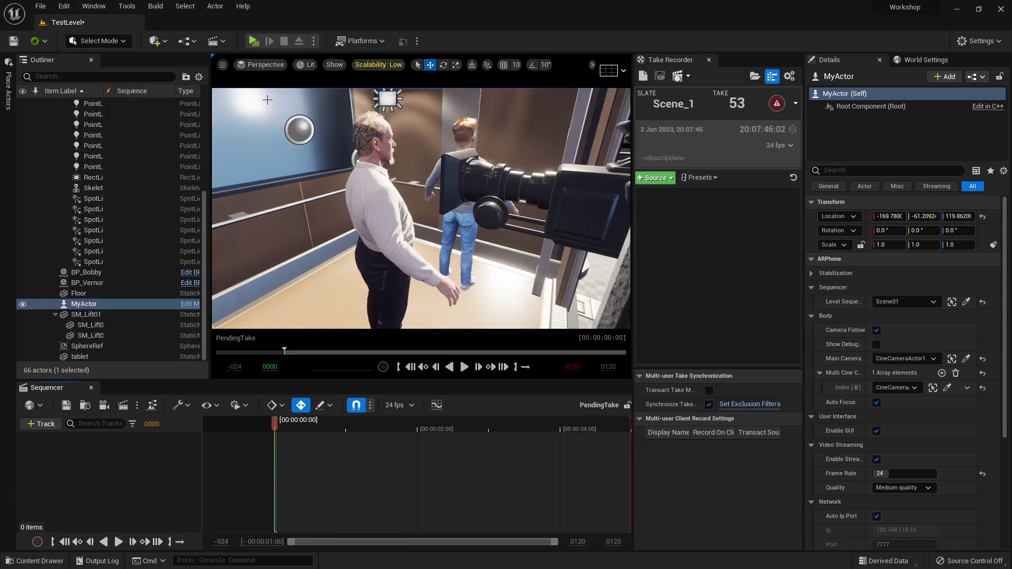
{"action": "left_click", "coordinate": [688, 76]}
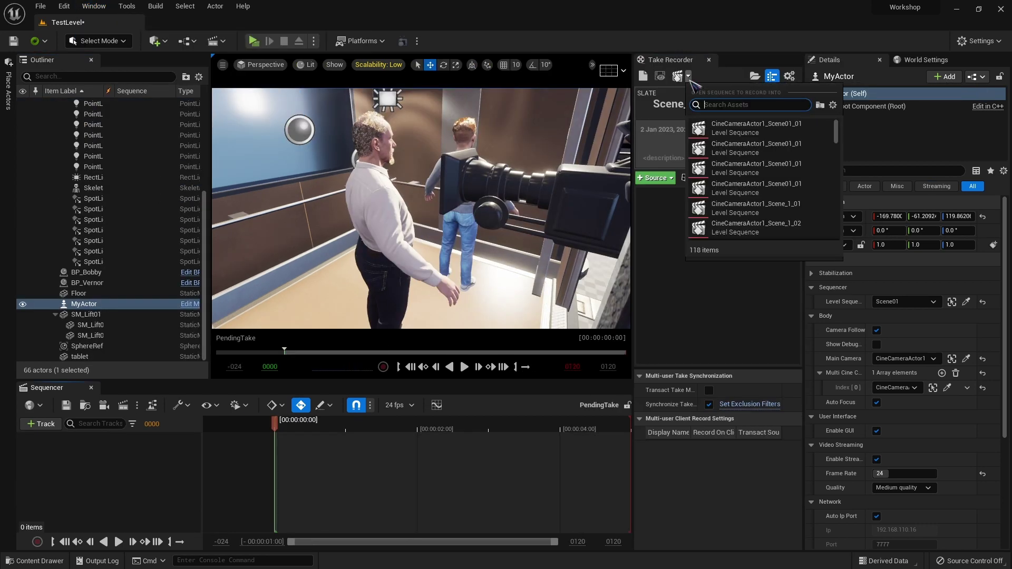
{"action": "type", "text": "scene01"}
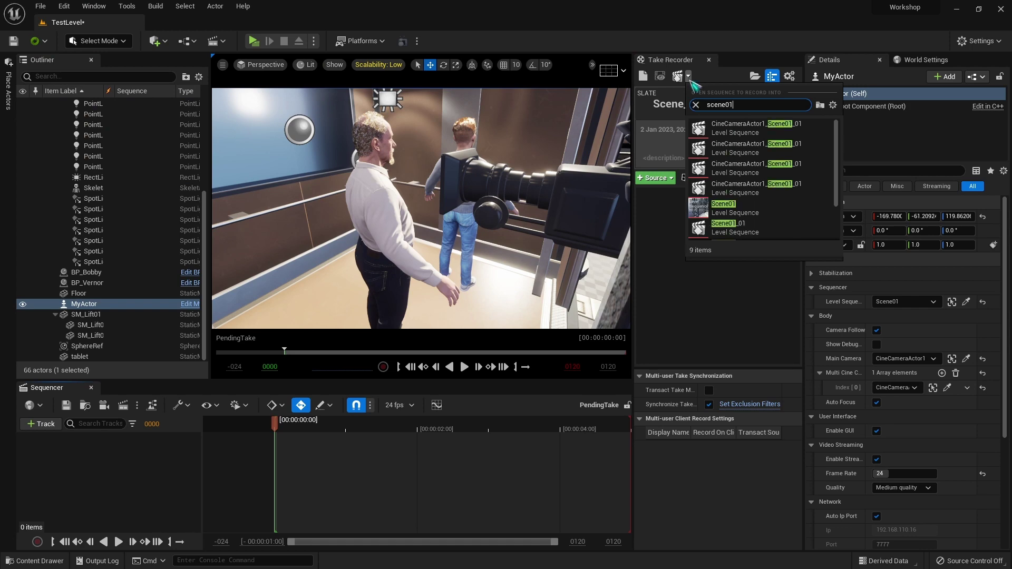
{"action": "left_click", "coordinate": [712, 208]}
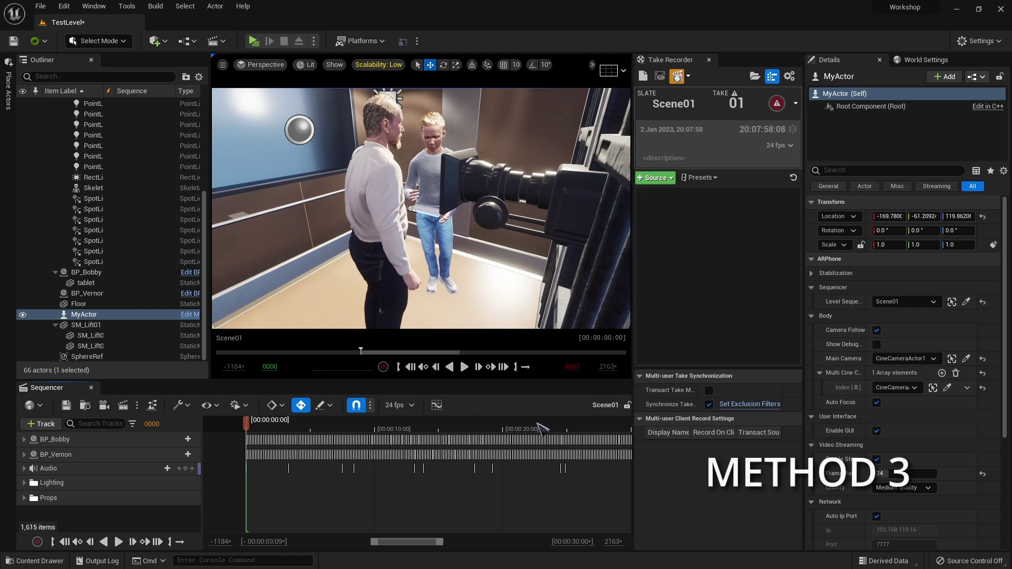
Preview Scene01, add it to the PendingTake sequence, and extend playback to Scene01's end
{"action": "left_click_drag", "start_coordinate": [267, 427], "coordinate": [287, 456]}
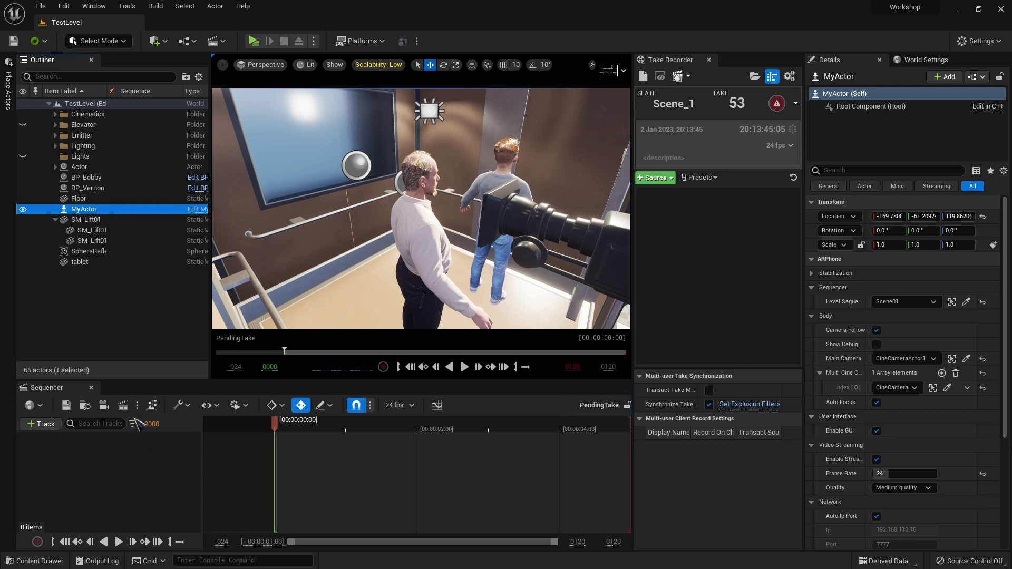
{"action": "left_click", "coordinate": [35, 560]}
{"action": "left_click_drag", "start_coordinate": [398, 354], "coordinate": [311, 448]}
{"action": "scroll", "coordinate": [311, 506], "scroll_direction": "down", "scroll_amount": 5}
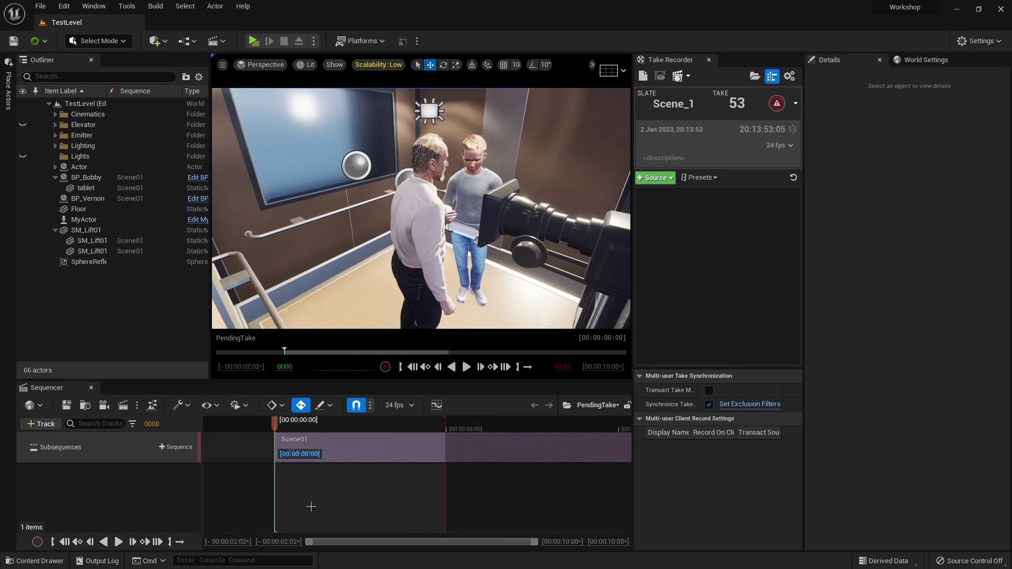
{"action": "left_click_drag", "start_coordinate": [312, 421], "coordinate": [548, 449]}
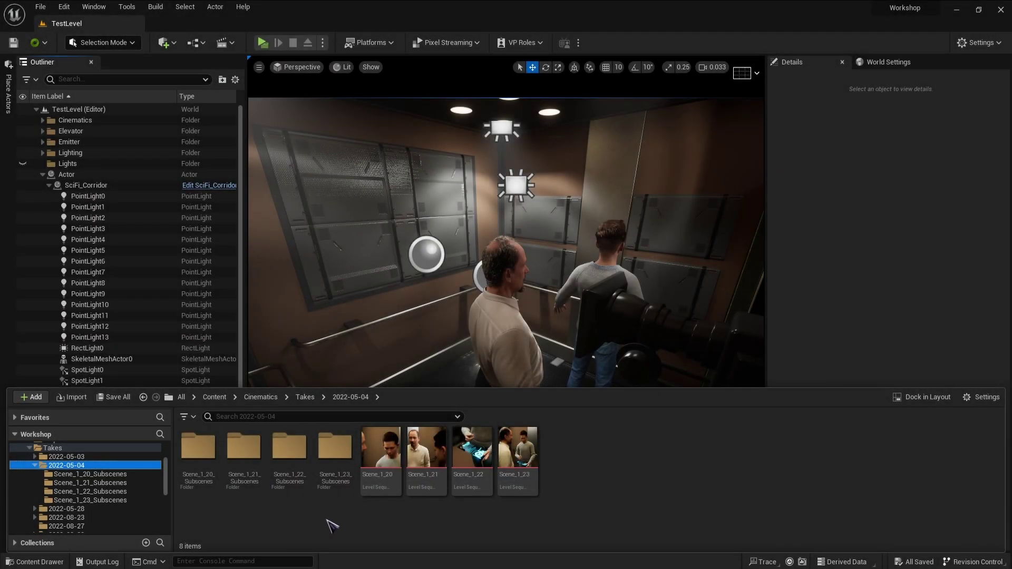
{"action": "double_click", "coordinate": [380, 458]}
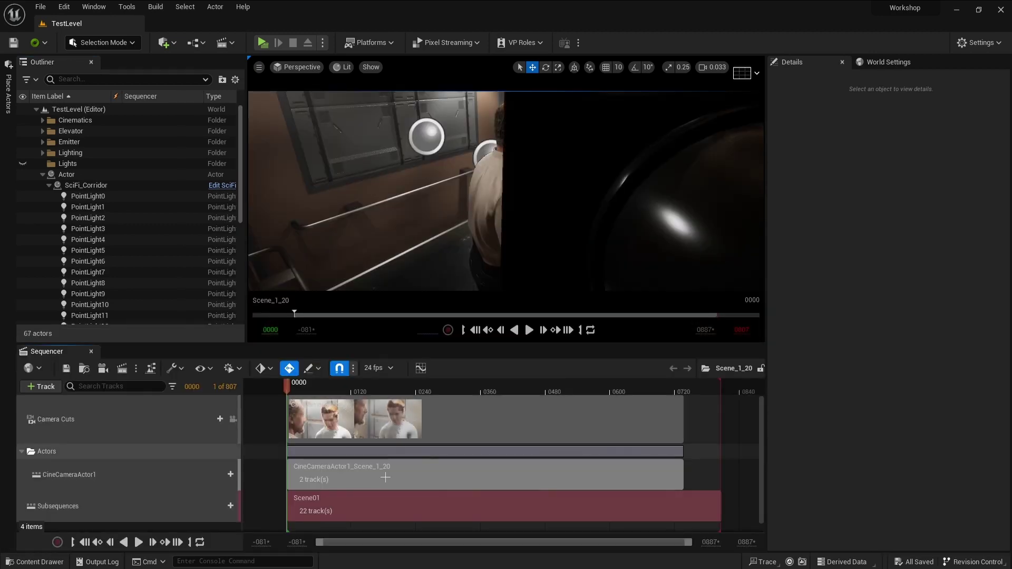
{"action": "mouse_move", "coordinate": [309, 390]}
{"action": "left_mouse_down"}
{"action": "mouse_move", "coordinate": [482, 385]}
{"action": "mouse_move", "coordinate": [543, 361]}
{"action": "mouse_move", "coordinate": [594, 357]}
{"action": "mouse_move", "coordinate": [627, 365]}
{"action": "mouse_move", "coordinate": [316, 406]}
{"action": "left_mouse_up"}
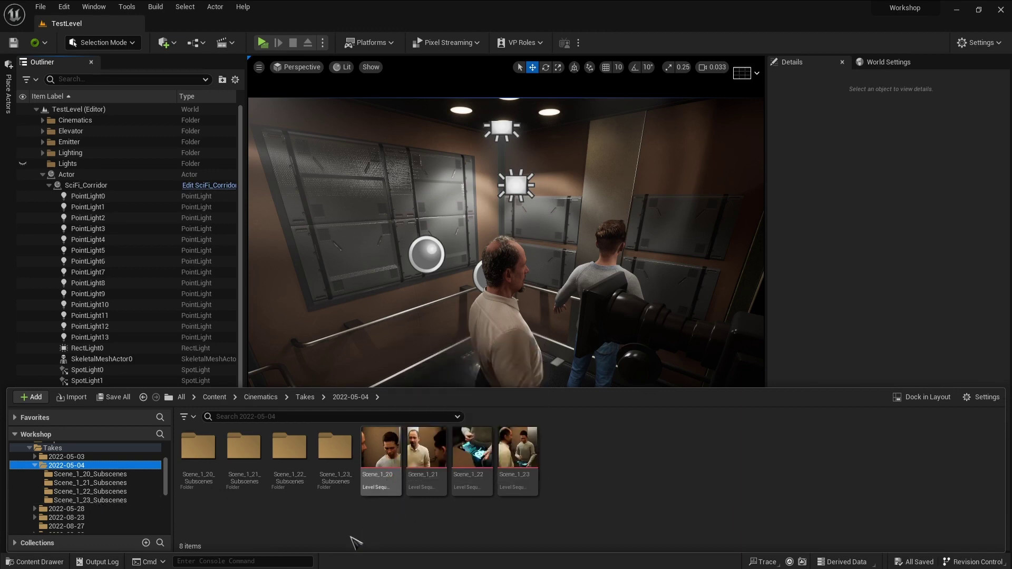
Open MasterEdit, add Scene01 as a subsequence, and add Shots tracks
{"action": "left_click", "coordinate": [231, 43]}
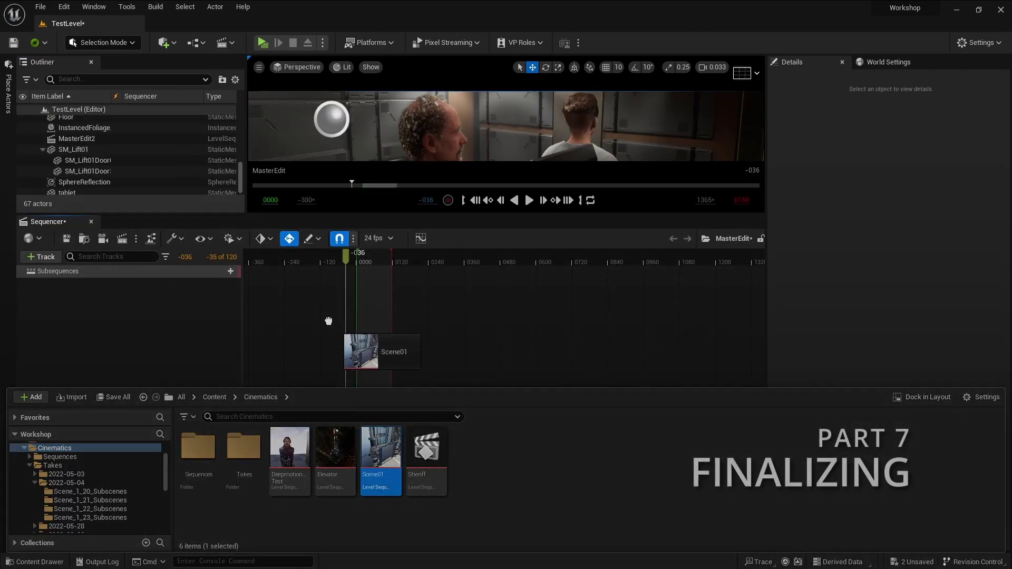
{"action": "left_click_drag", "start_coordinate": [220, 305], "coordinate": [226, 315]}
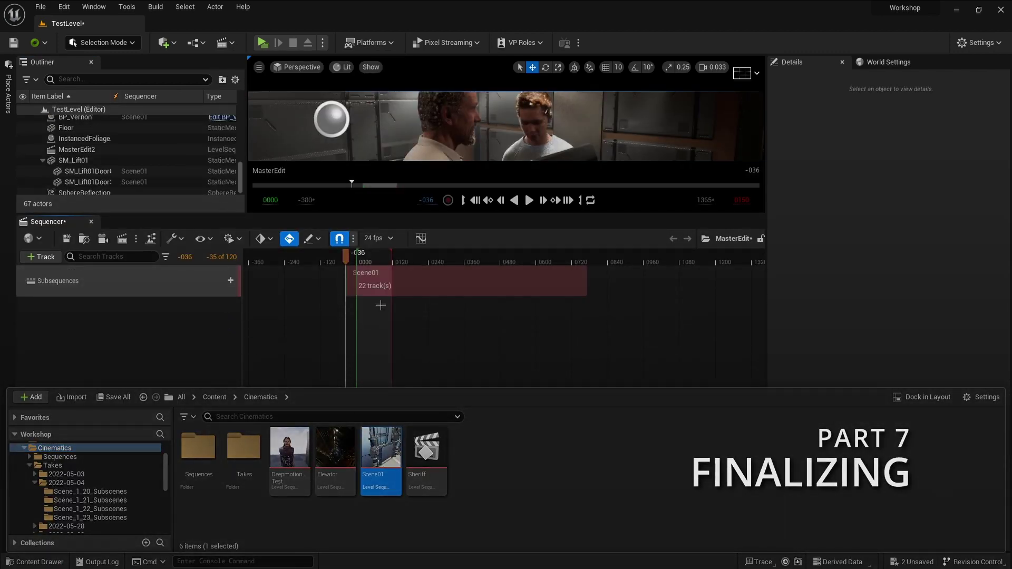
{"action": "left_click", "coordinate": [43, 258]}
{"action": "left_click", "coordinate": [67, 344]}
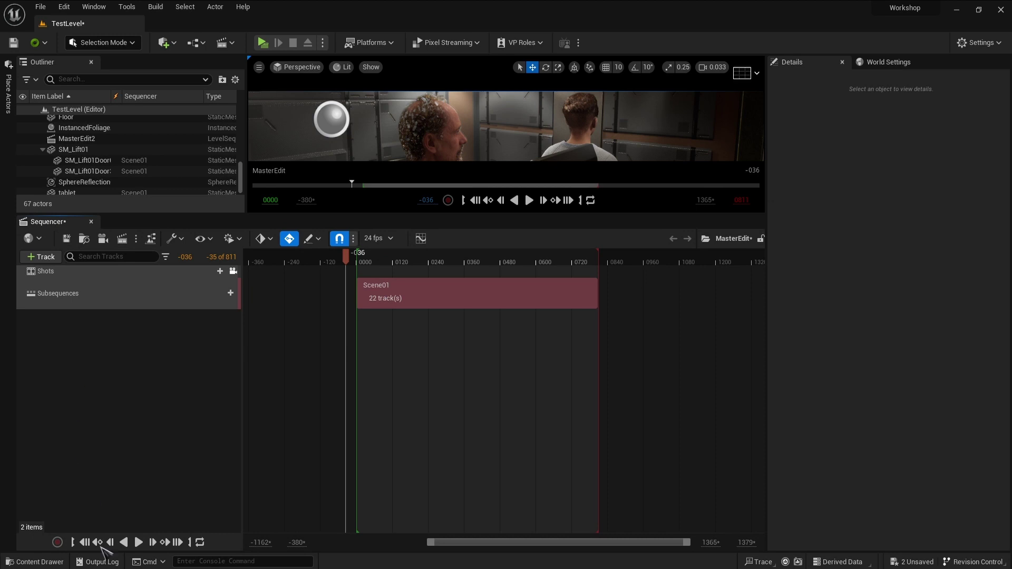
{"action": "left_click", "coordinate": [34, 562]}
Place the Scene_1_21, Scene_1_22 and Scene_1_23 camera takes onto the Shots tracks
{"action": "left_click", "coordinate": [84, 501]}
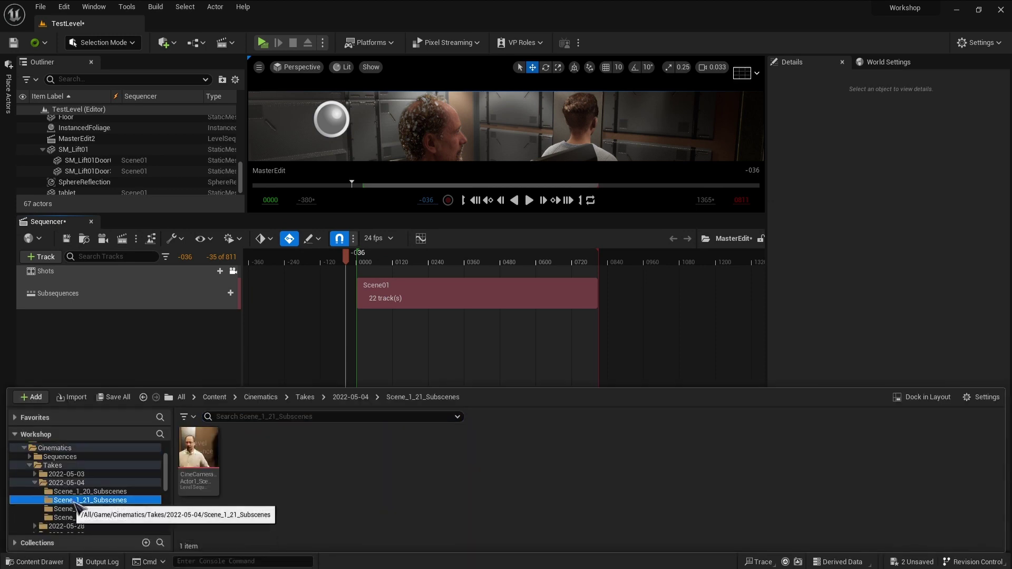
{"action": "left_click_drag", "start_coordinate": [199, 448], "coordinate": [358, 289]}
{"action": "left_click", "coordinate": [90, 508]}
{"action": "left_click", "coordinate": [79, 517]}
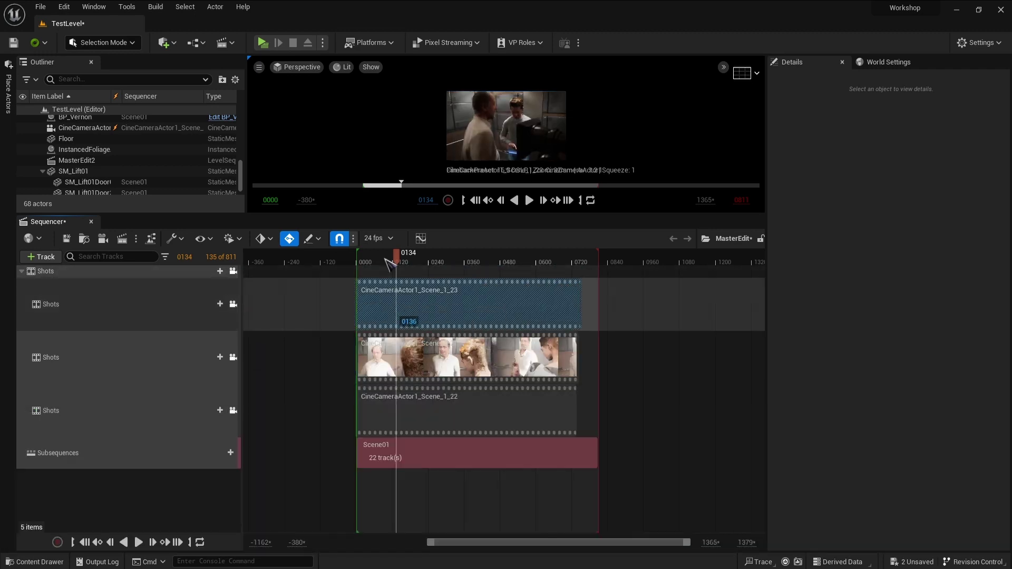
{"action": "left_click", "coordinate": [35, 562]}
{"action": "mouse_move", "coordinate": [199, 454]}
{"action": "left_mouse_down"}
{"action": "mouse_move", "coordinate": [240, 290]}
{"action": "mouse_move", "coordinate": [374, 302]}
{"action": "mouse_move", "coordinate": [379, 312]}
{"action": "mouse_move", "coordinate": [355, 333]}
{"action": "mouse_move", "coordinate": [387, 345]}
{"action": "left_mouse_up"}
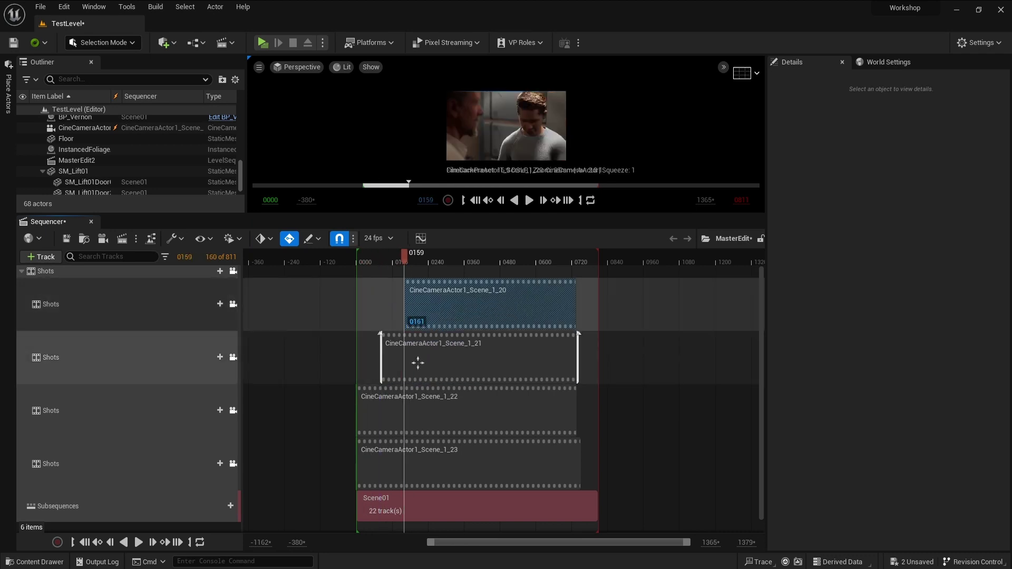
Split the Scene_1_21 and Scene_1_22 shots using their right-click shot options
{"action": "right_click", "coordinate": [407, 352]}
{"action": "key", "text": "Escape"}
{"action": "left_click", "coordinate": [415, 404]}
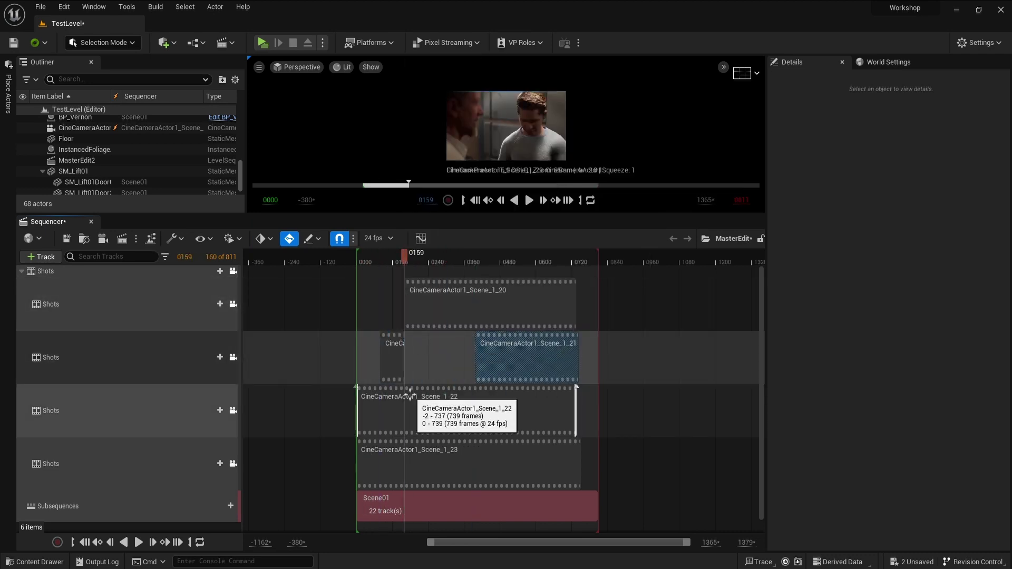
{"action": "right_click", "coordinate": [376, 402]}
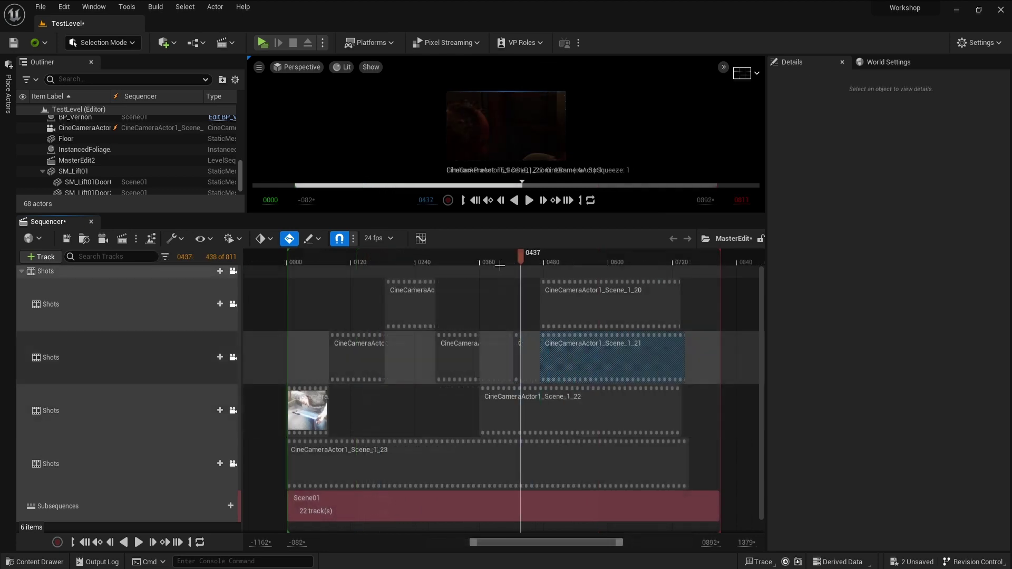
Trim the takes into shorter alternating shots and lengthen Scene_1_23 to the end
{"action": "left_click_drag", "start_coordinate": [680, 308], "coordinate": [634, 307]}
{"action": "left_click_drag", "start_coordinate": [681, 414], "coordinate": [543, 414]}
{"action": "left_click_drag", "start_coordinate": [287, 464], "coordinate": [425, 459]}
{"action": "left_click_drag", "start_coordinate": [661, 464], "coordinate": [679, 465]}
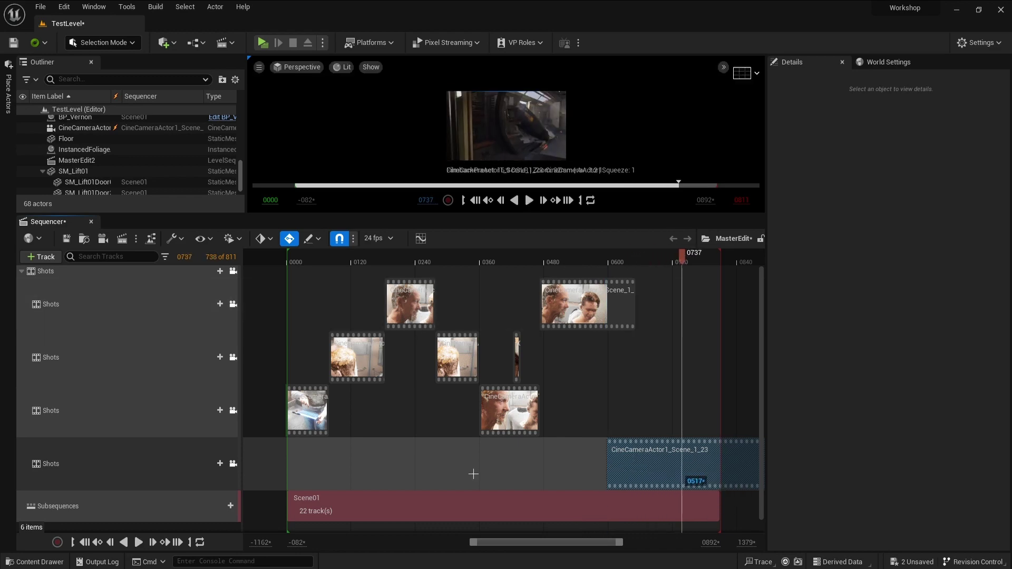